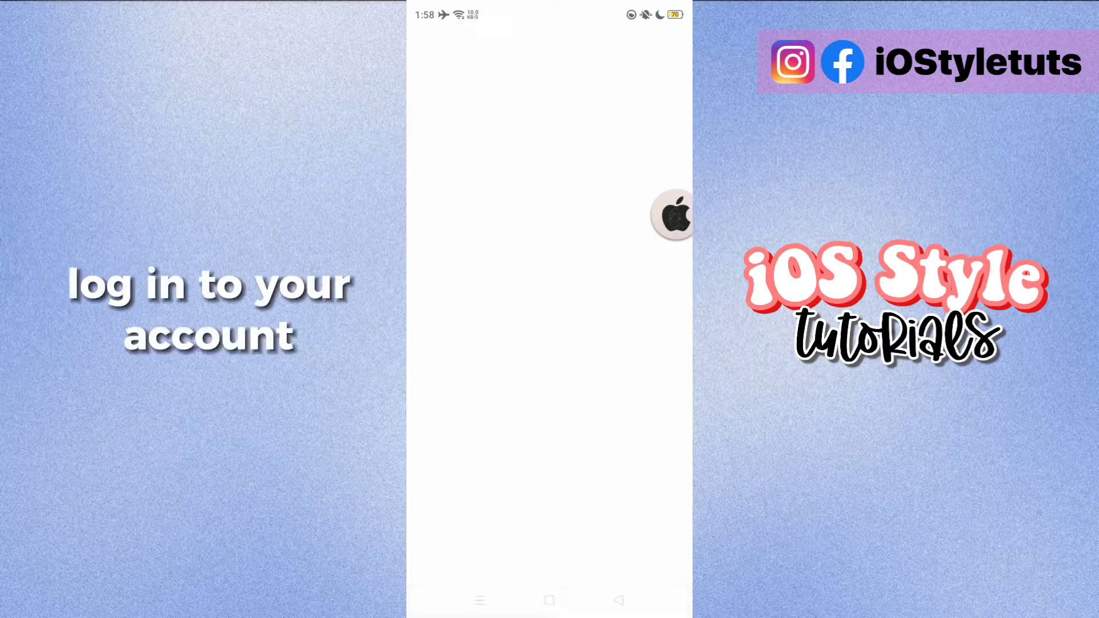
- Log in to Instander, dismiss the welcome notice, and go to the account's profile tab
click(607, 563)
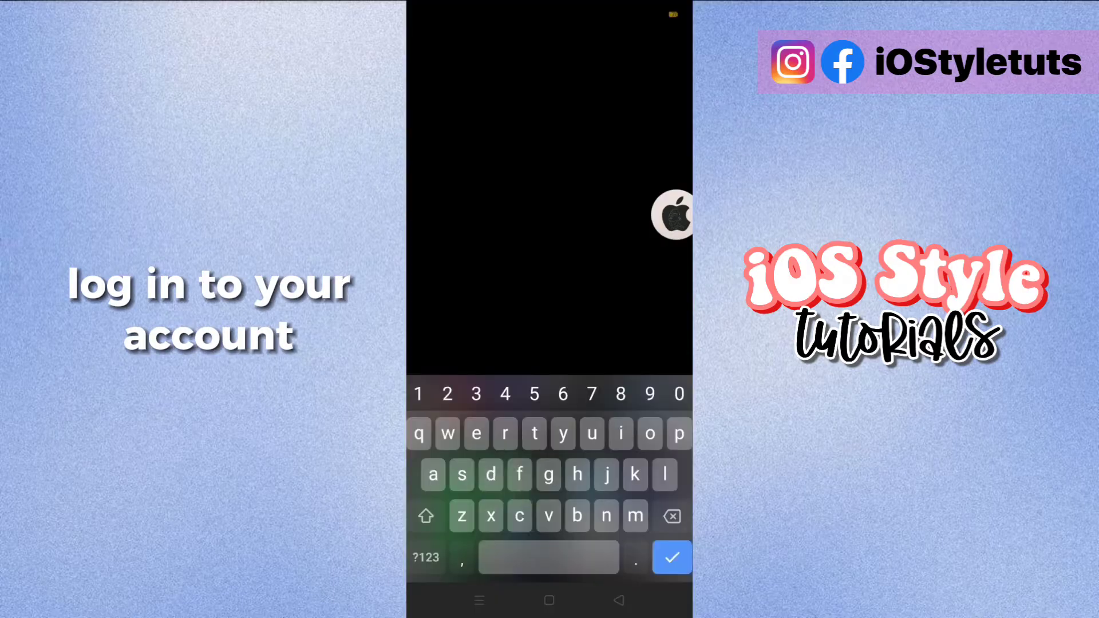
click(550, 471)
scroll(590, 434, down, 5)
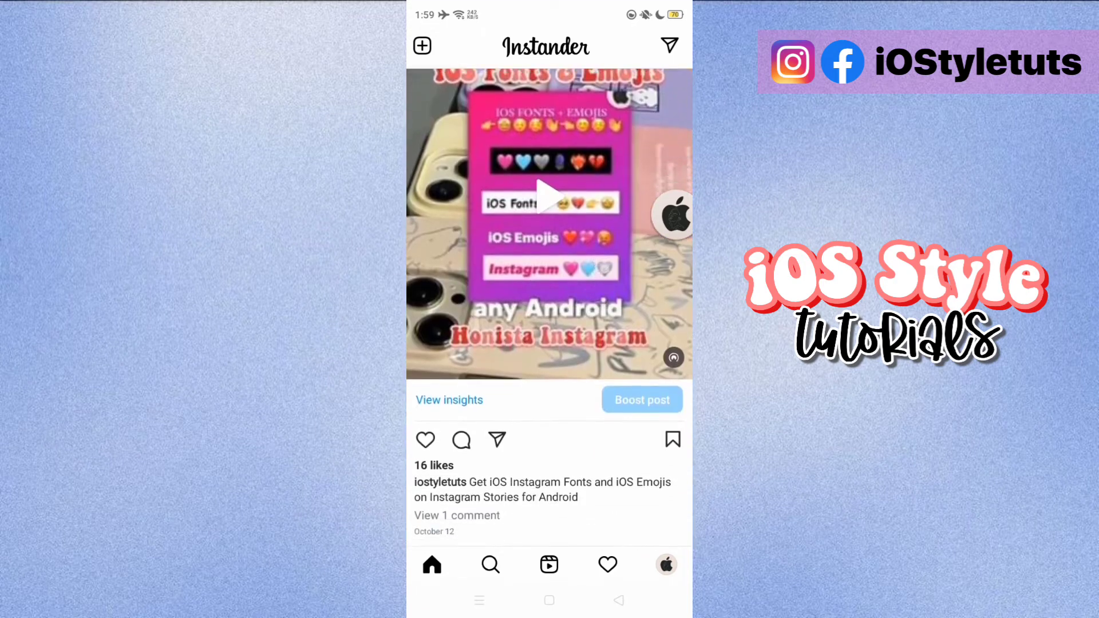
scroll(550, 343, up, 5)
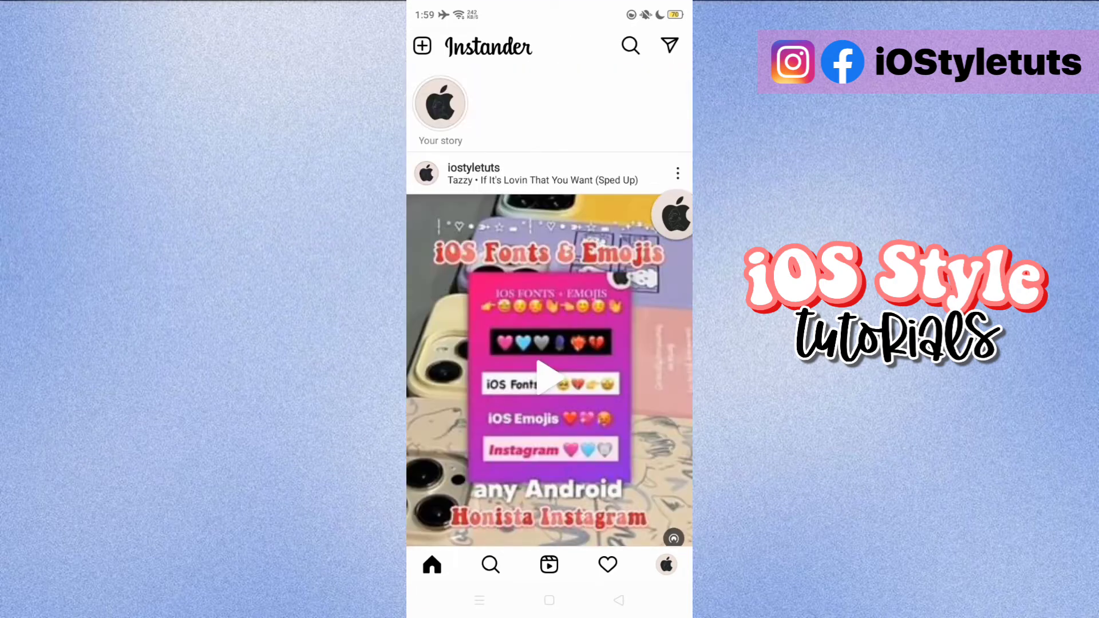
click(667, 565)
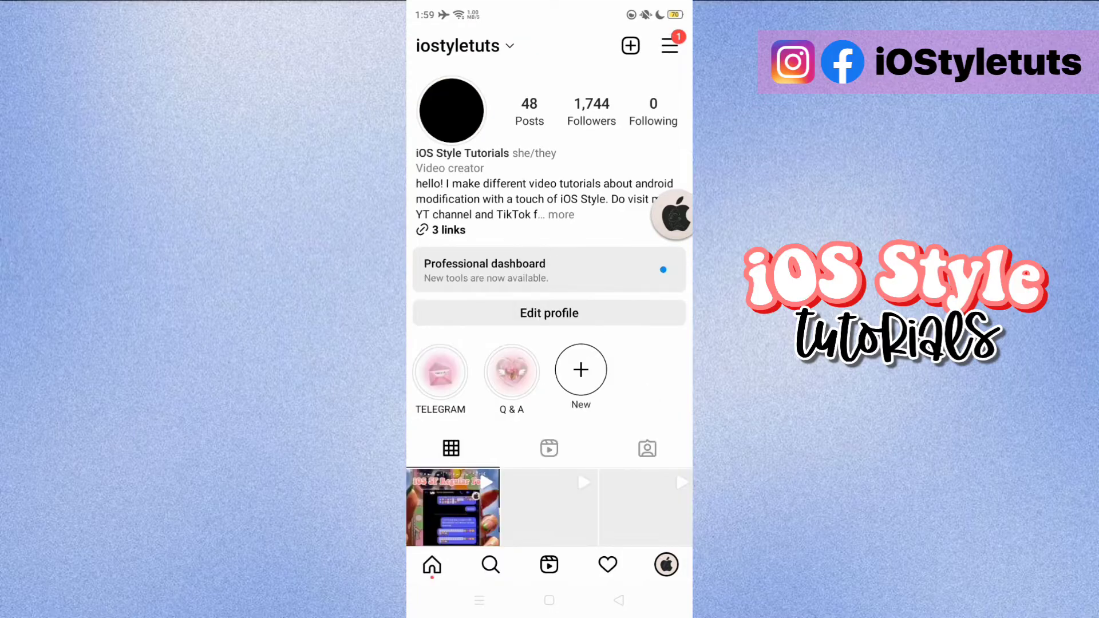
- Turn on max-quality photos and improved photo, IGTV, Reels and Stories quality in Instander Settings
click(670, 46)
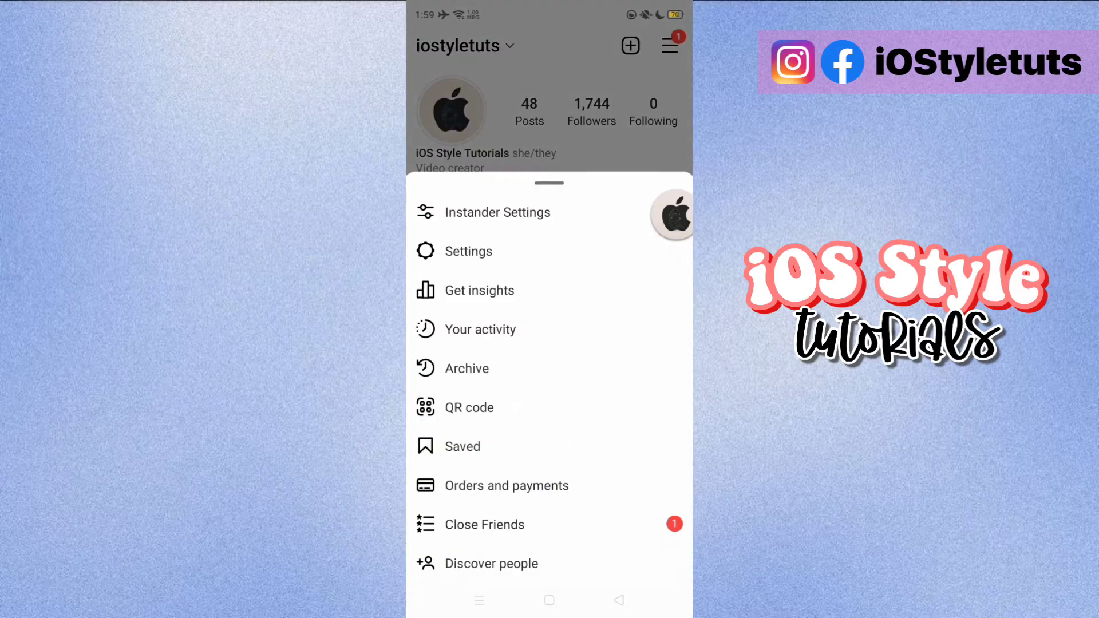
right_click(568, 216)
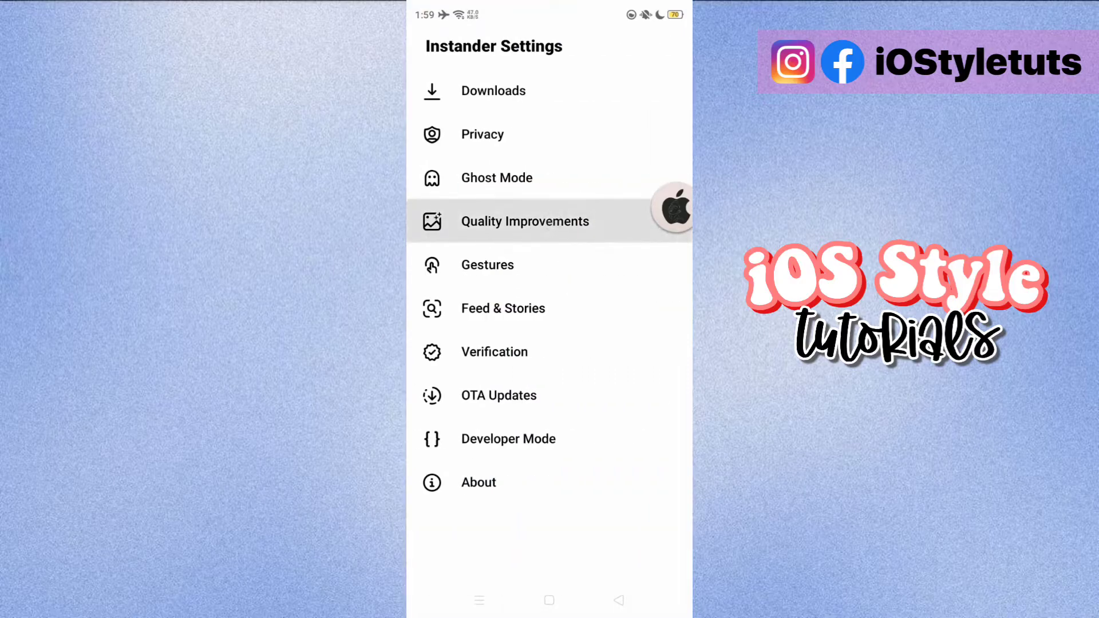
click(552, 222)
drag(633, 253, 675, 364)
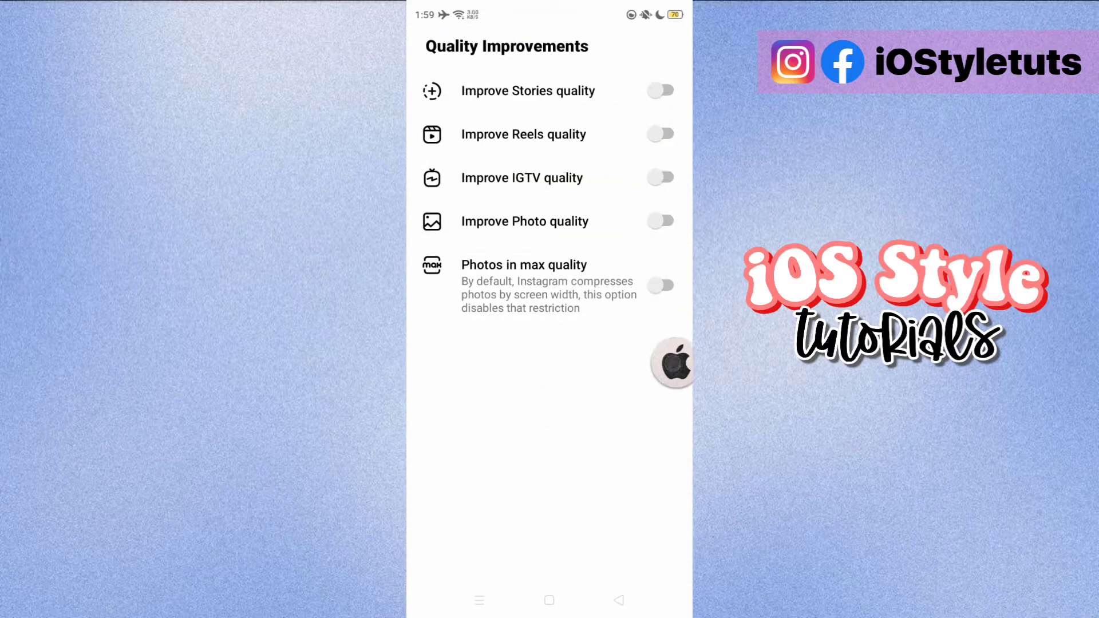
click(661, 285)
click(662, 221)
click(661, 177)
click(662, 134)
click(662, 90)
click(421, 46)
click(619, 600)
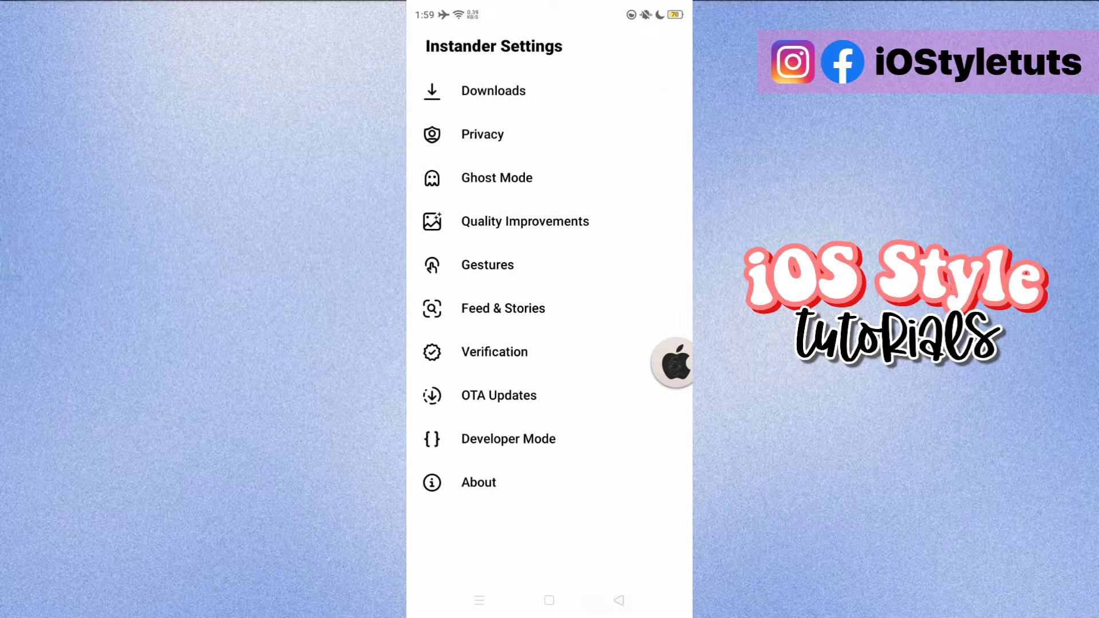
- Enable Developer Mode and update MobileConfig via Get MobileConfig
click(616, 439)
click(661, 283)
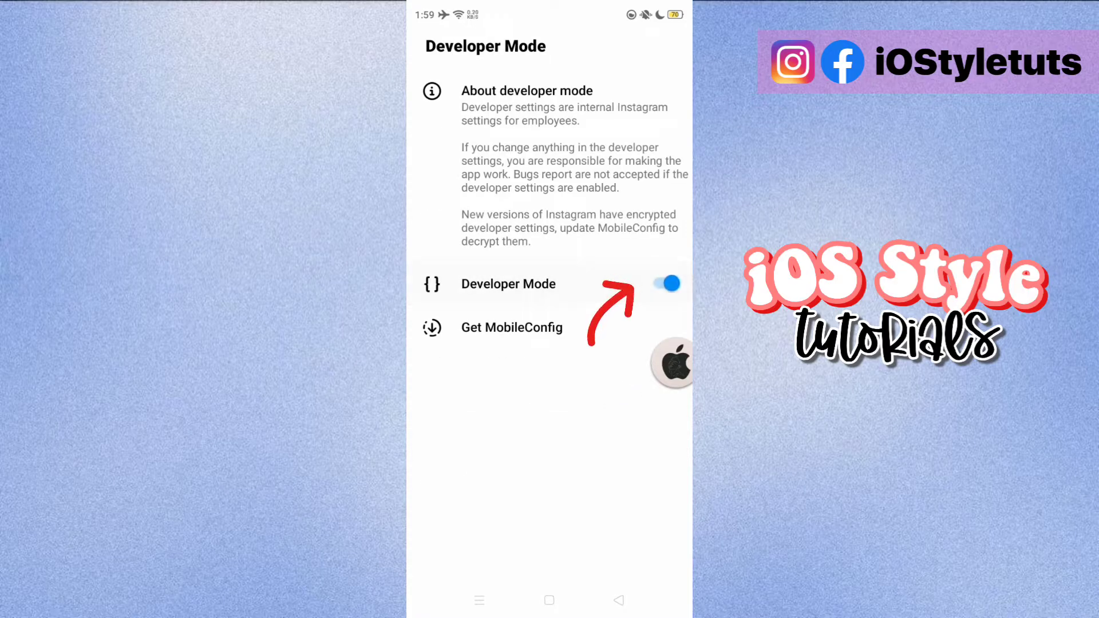
click(512, 327)
click(549, 363)
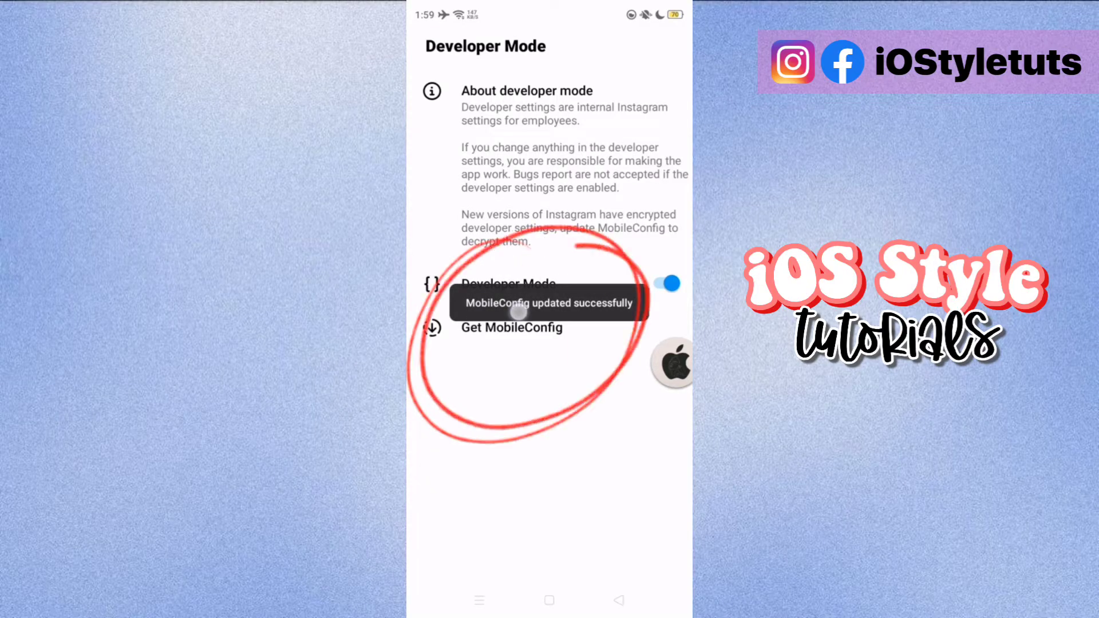
click(619, 600)
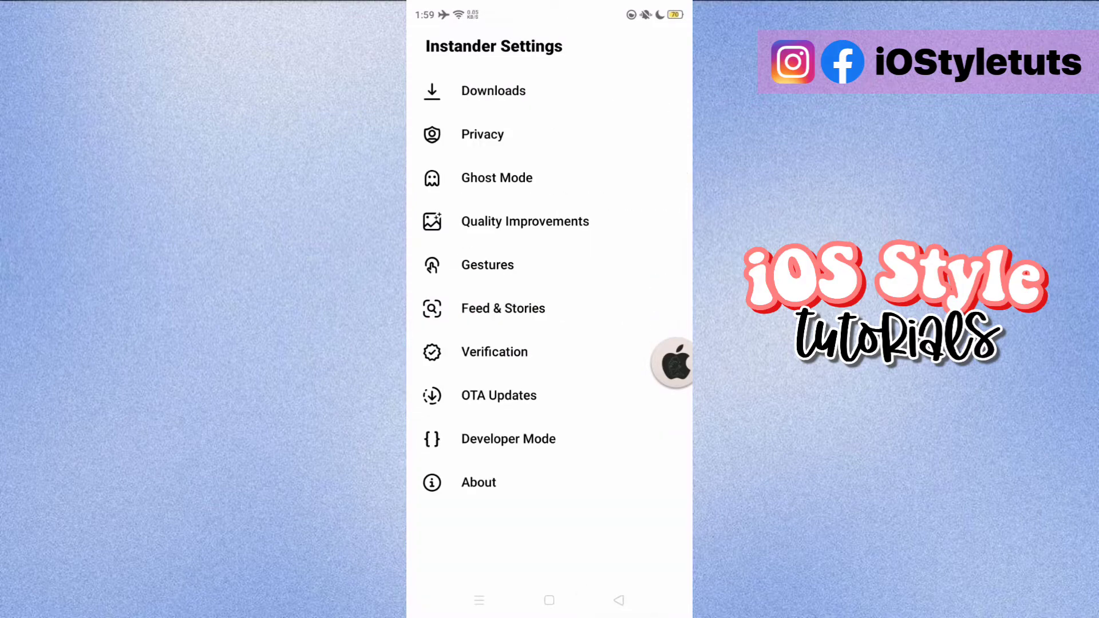
- Swipe Instander out of recent apps, clear all, and relaunch it from the home screen
click(618, 600)
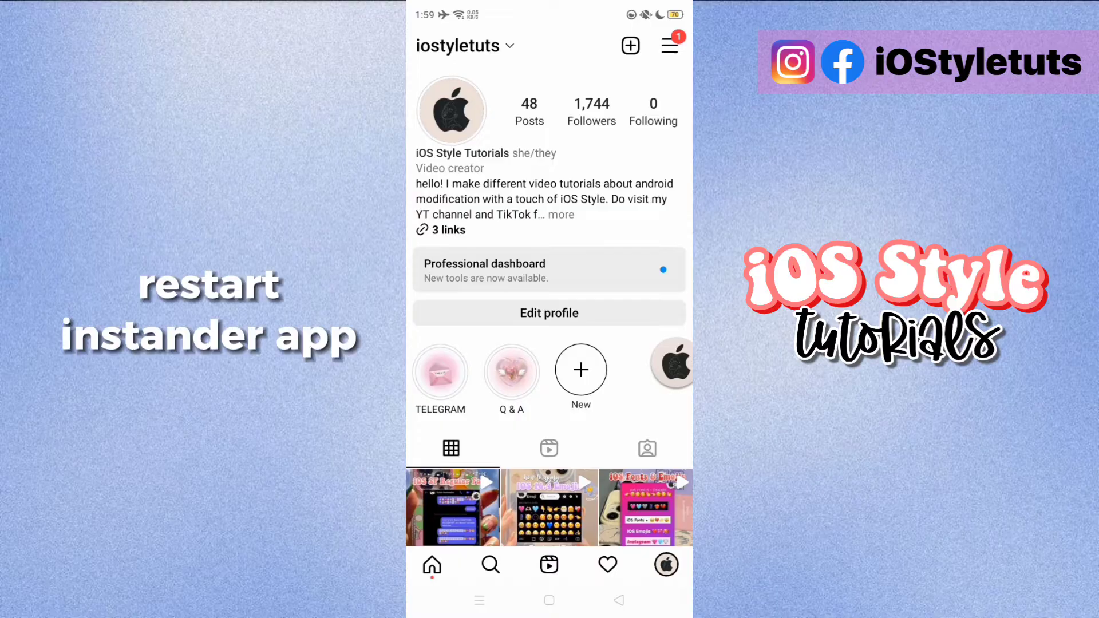
click(480, 601)
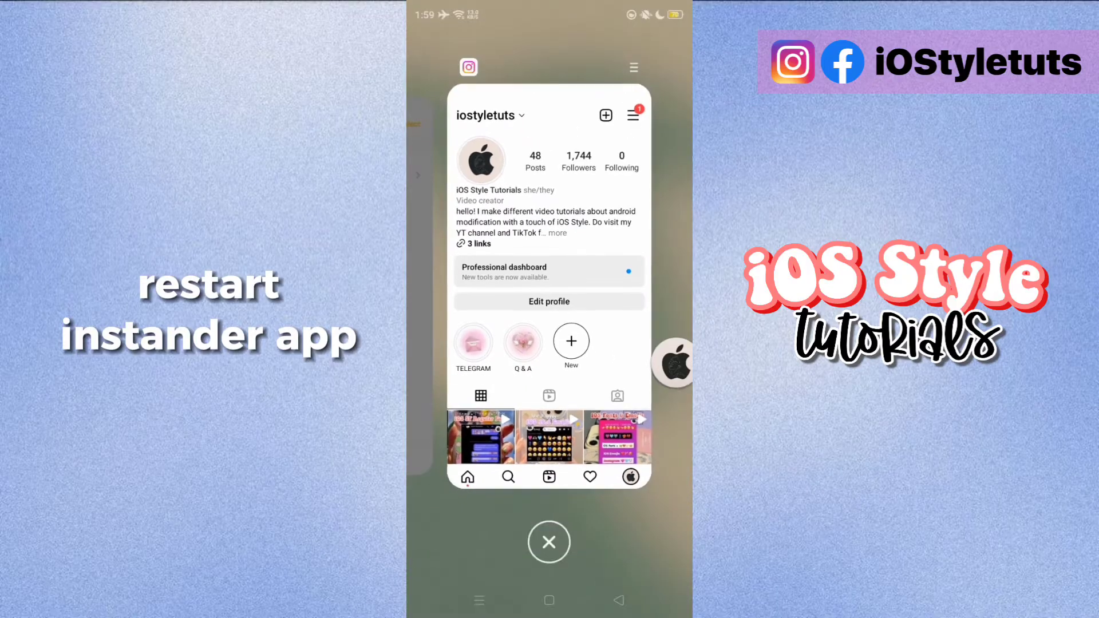
drag(549, 343, 549, 86)
click(549, 540)
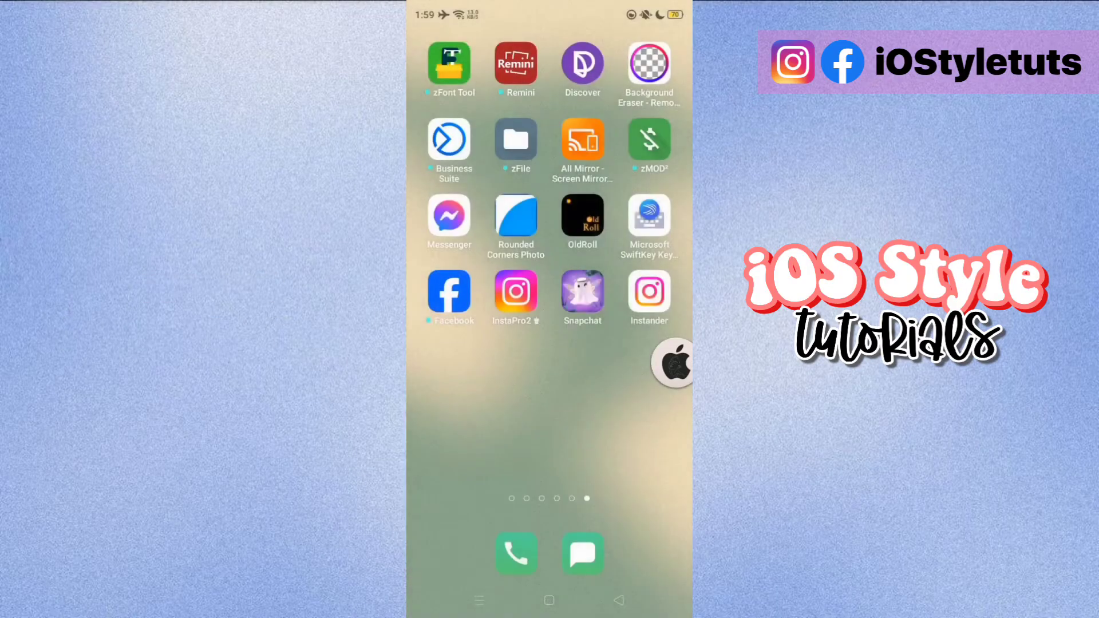
click(659, 302)
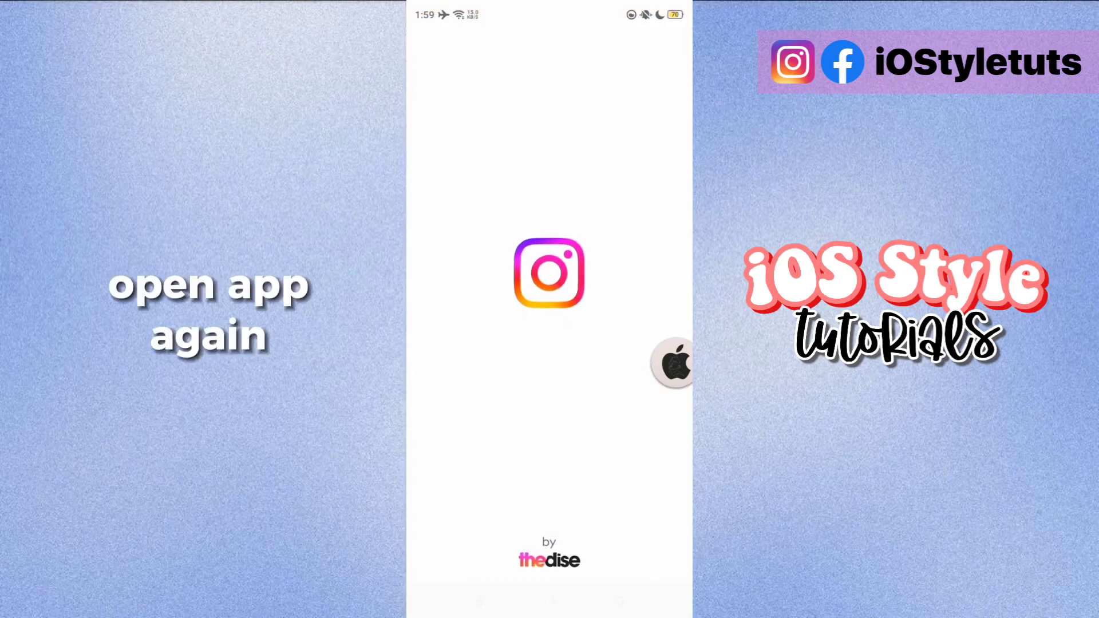
- Search MetaConfig Settings & Overrides in Developer Options for 'clips branding'
click(451, 556)
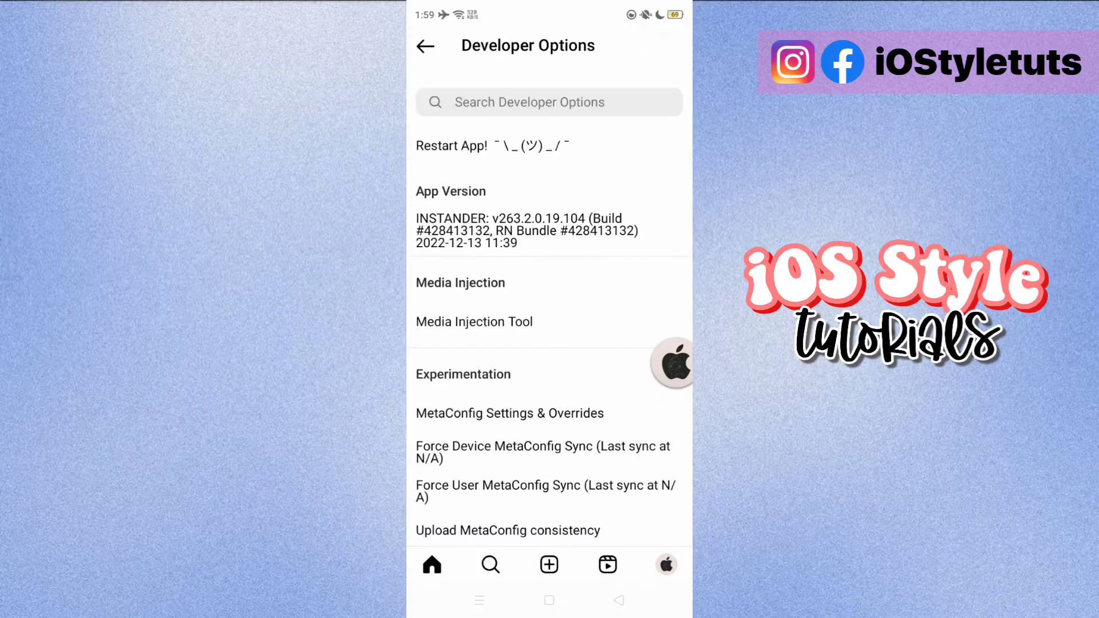
scroll(549, 309, down, 3)
click(509, 319)
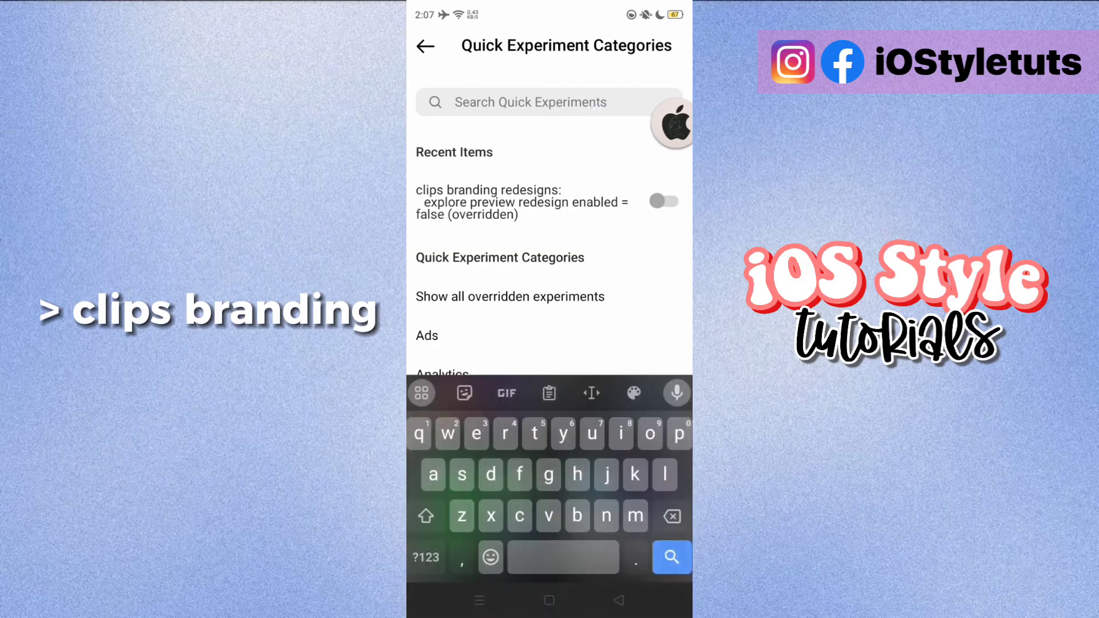
text(clips btandi)
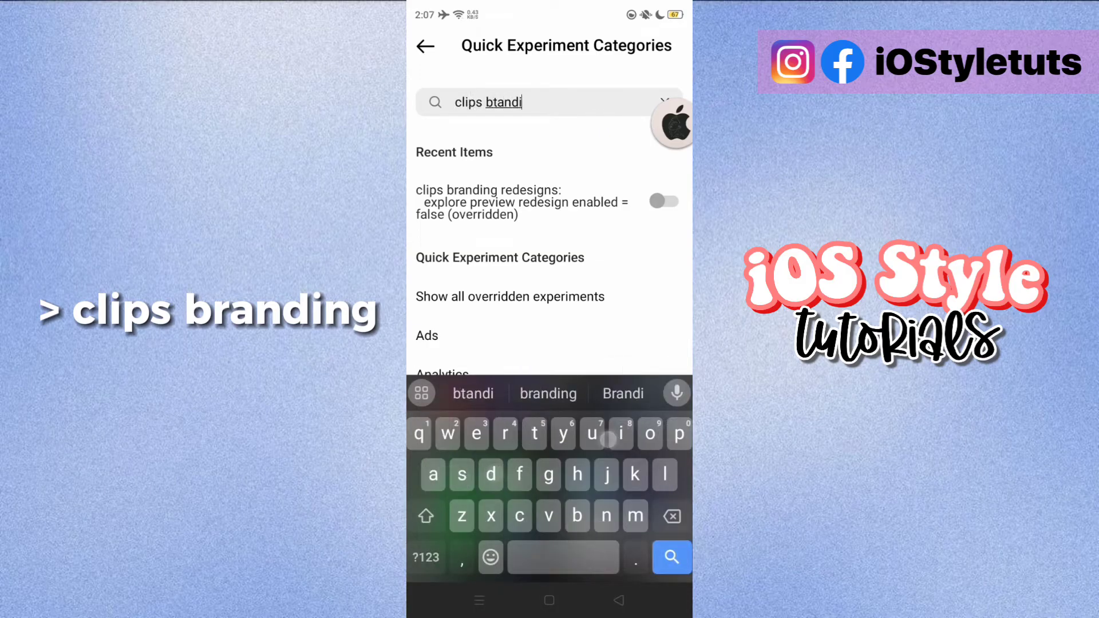
click(548, 393)
click(672, 558)
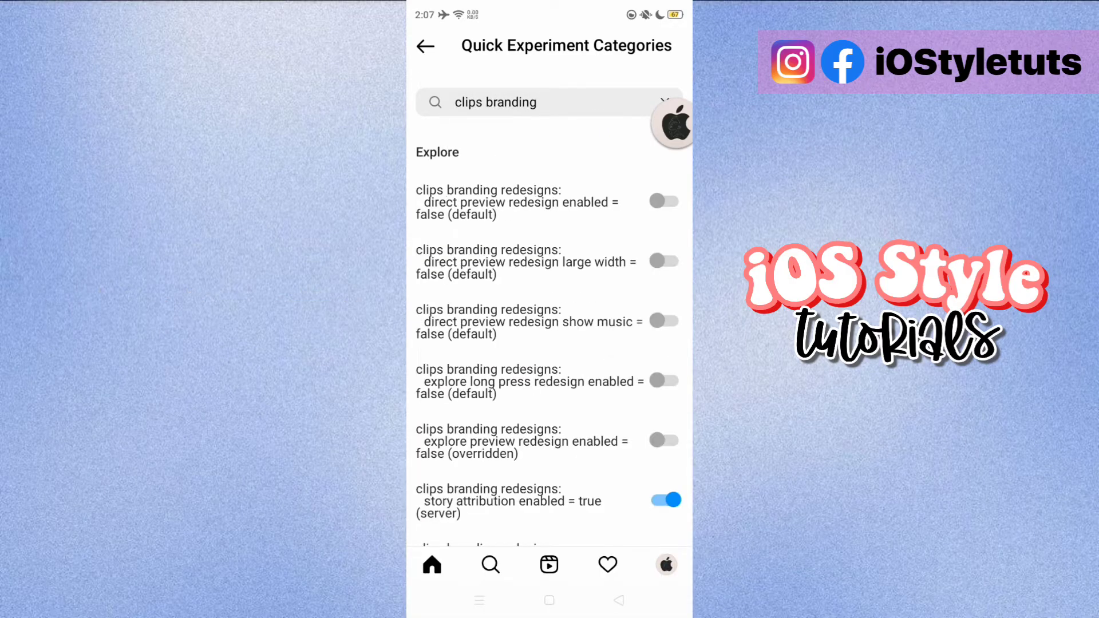
- Switch on the show music redesign experiment, then clear the search
click(645, 322)
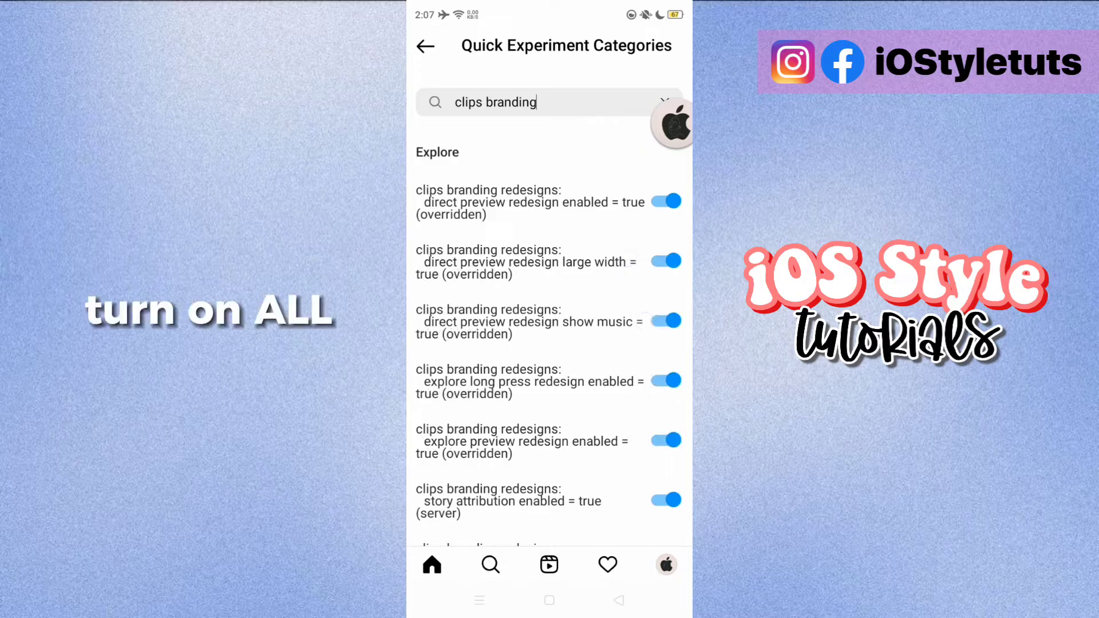
scroll(674, 309, down, 1)
scroll(610, 303, up, 1)
click(515, 102)
- Search the experiments for 'clips video sticker'
click(664, 102)
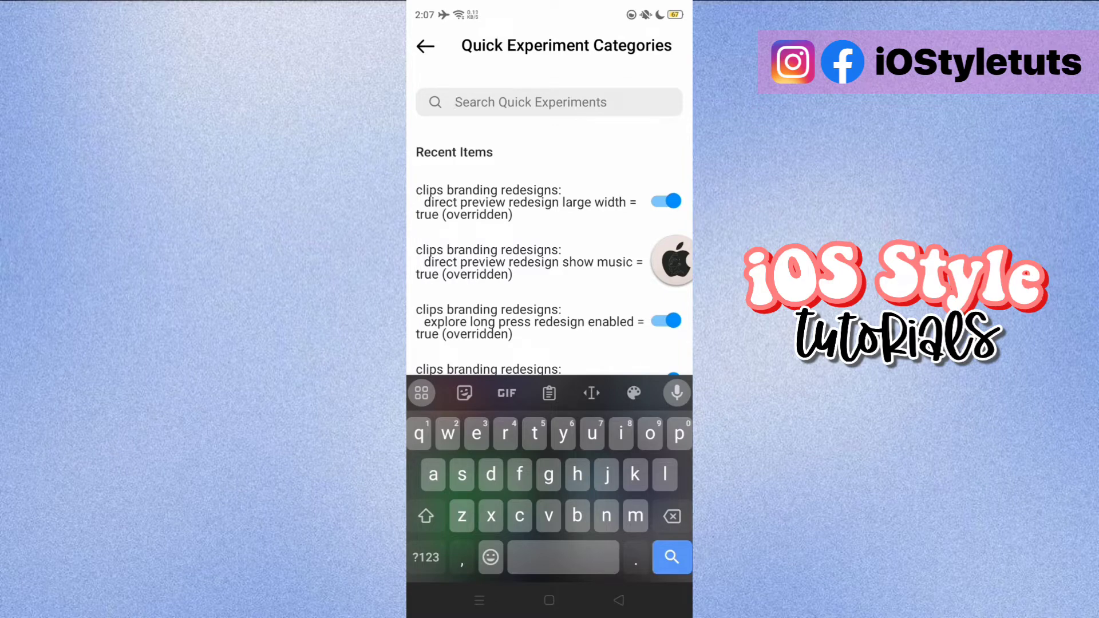
text(clips video sticker)
click(548, 393)
text(ciker)
click(667, 561)
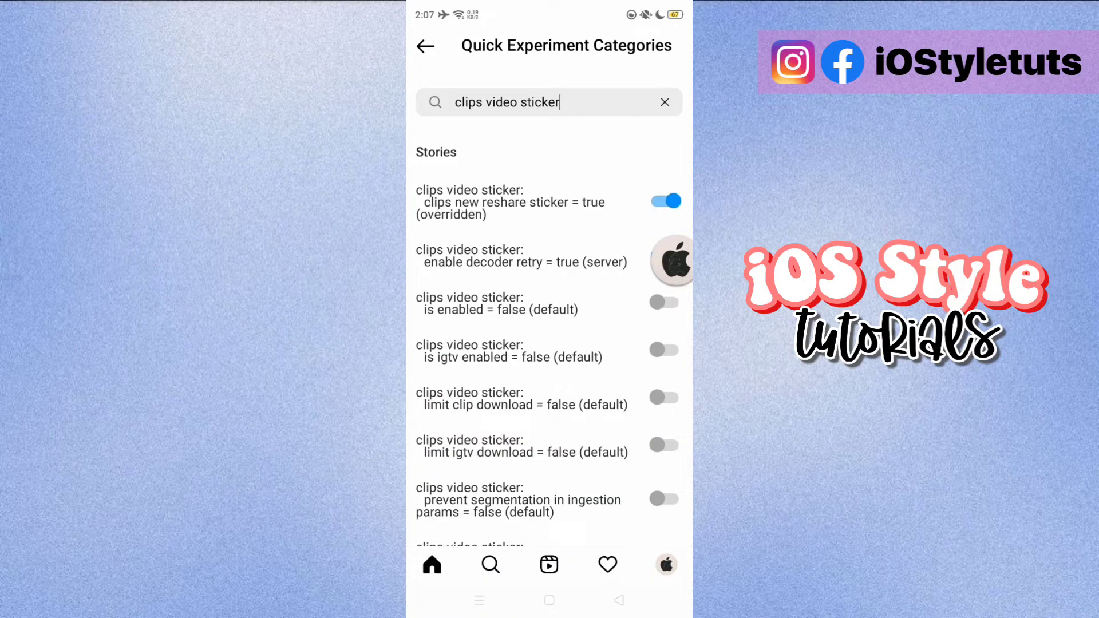
- Switch on the is enabled, prevent segmentation and best progressive url sticker experiments
click(666, 302)
scroll(674, 331, down, 2)
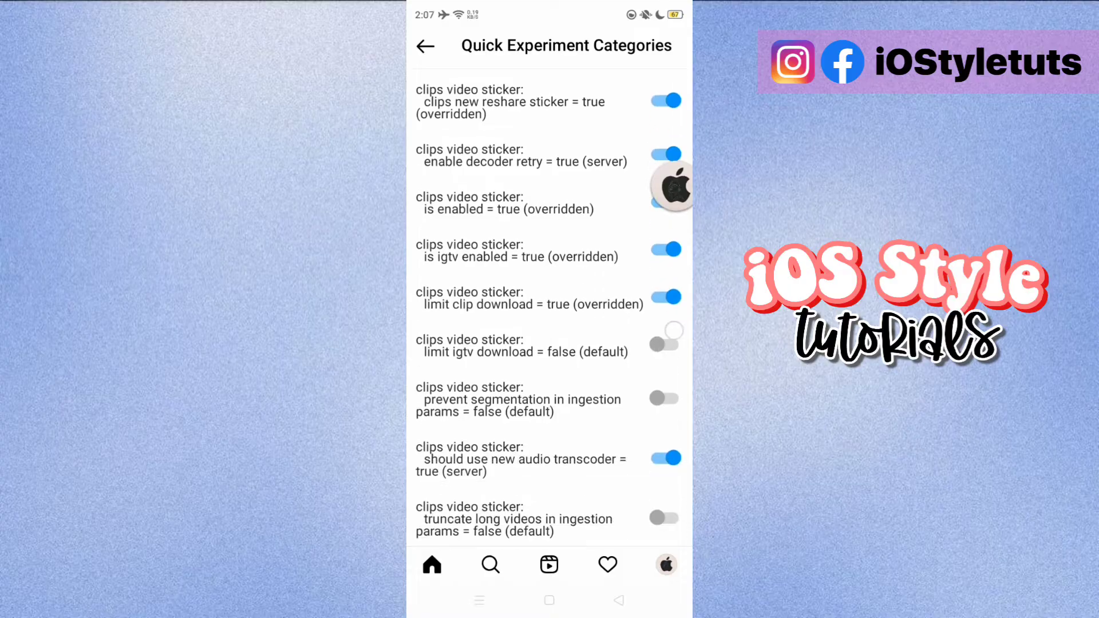
click(659, 398)
scroll(675, 296, down, 3)
click(654, 440)
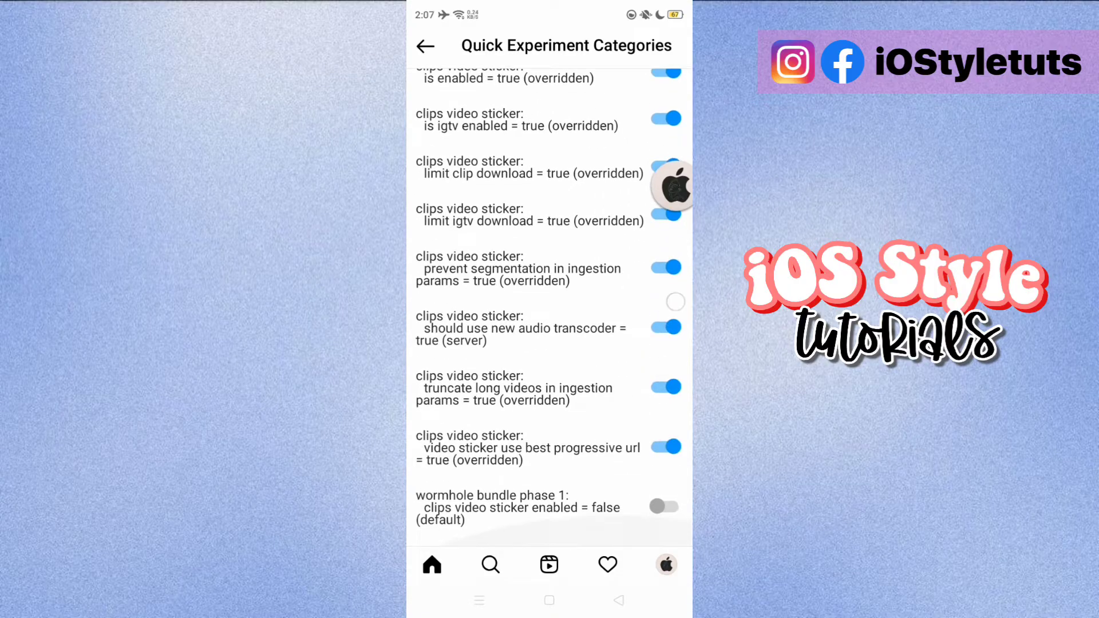
- Leave Developer Options, close Instander from recent apps, and relaunch it
scroll(550, 309, up, 10)
click(618, 600)
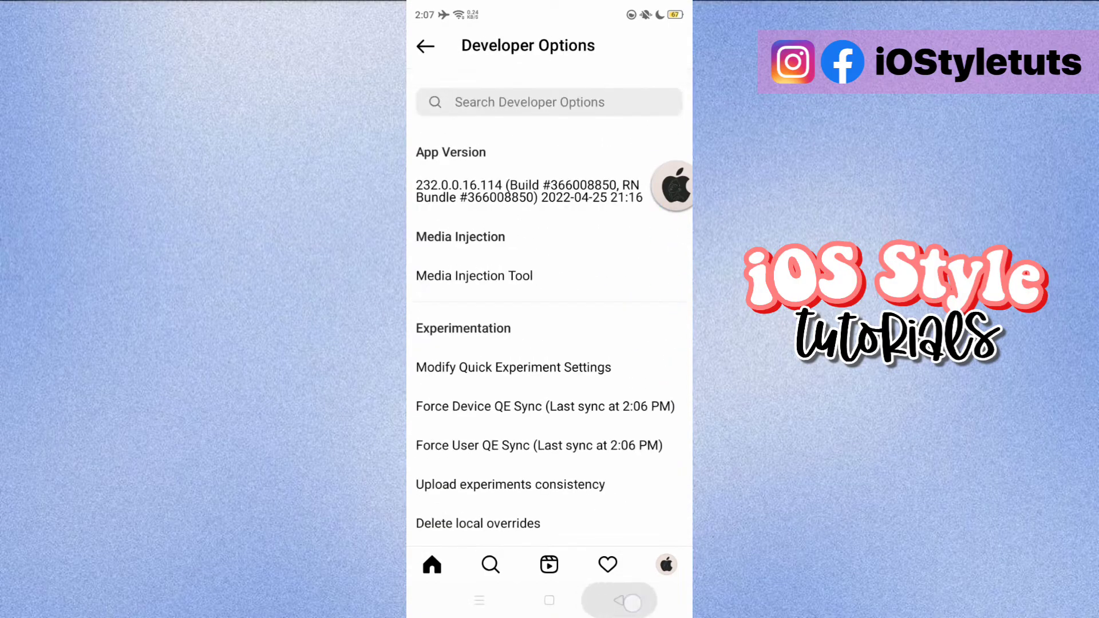
click(618, 600)
click(480, 601)
drag(550, 286, 550, 58)
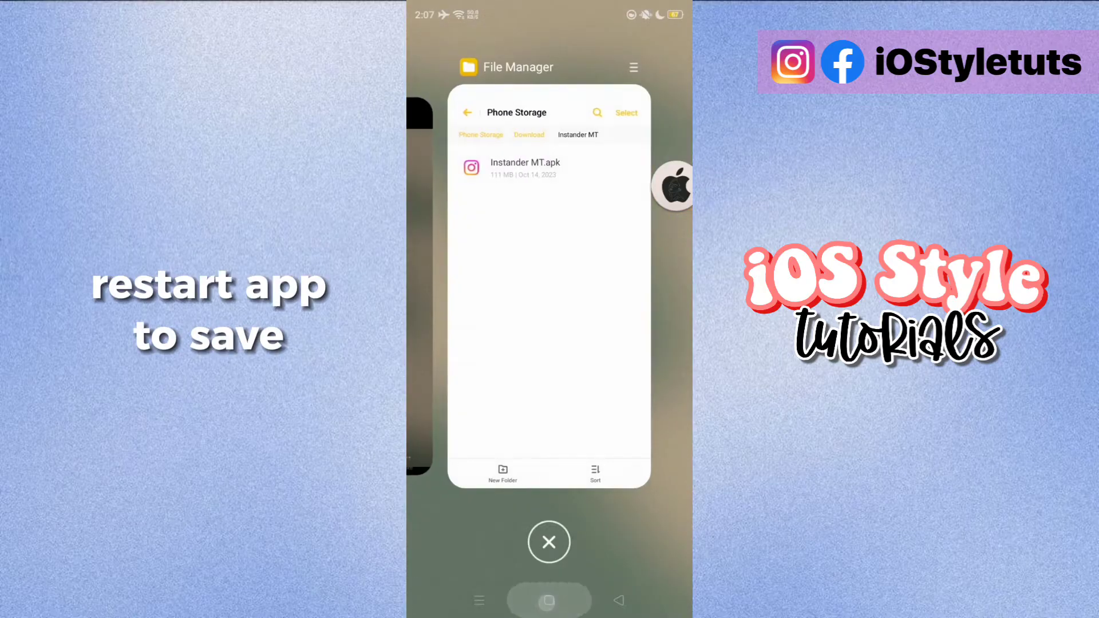
click(550, 537)
click(650, 292)
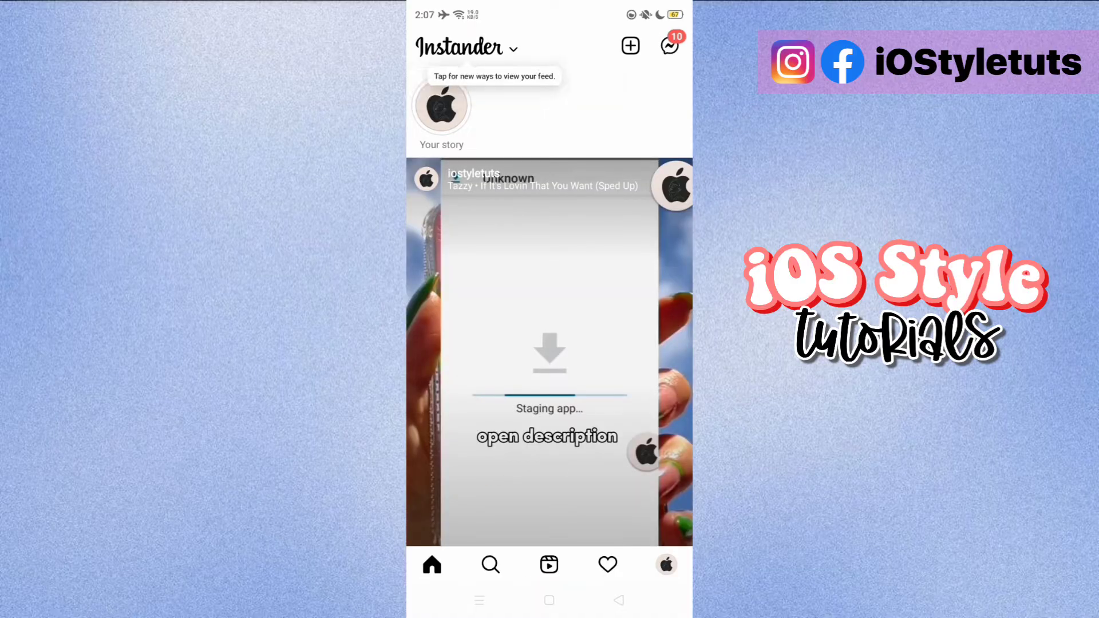
- Switch the story gallery to the Pins album
click(440, 91)
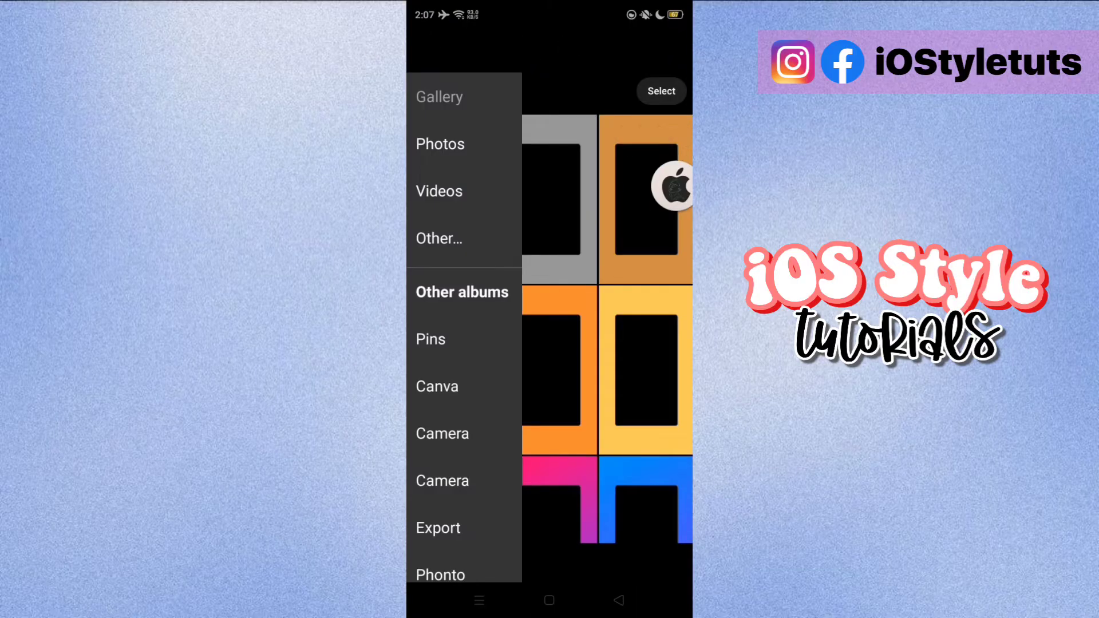
drag(458, 434, 493, 325)
click(430, 231)
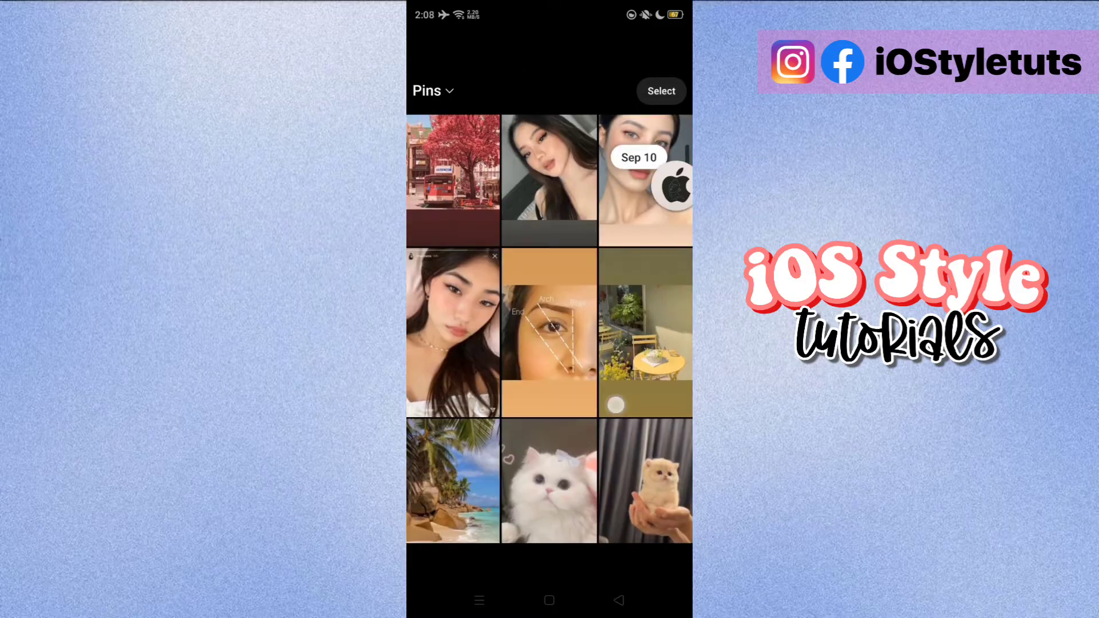
drag(550, 458, 549, 201)
- Use the blurry green photo, enlarged, and add an 'iOS Fonts + iOS Emojis' caption in another font
click(645, 400)
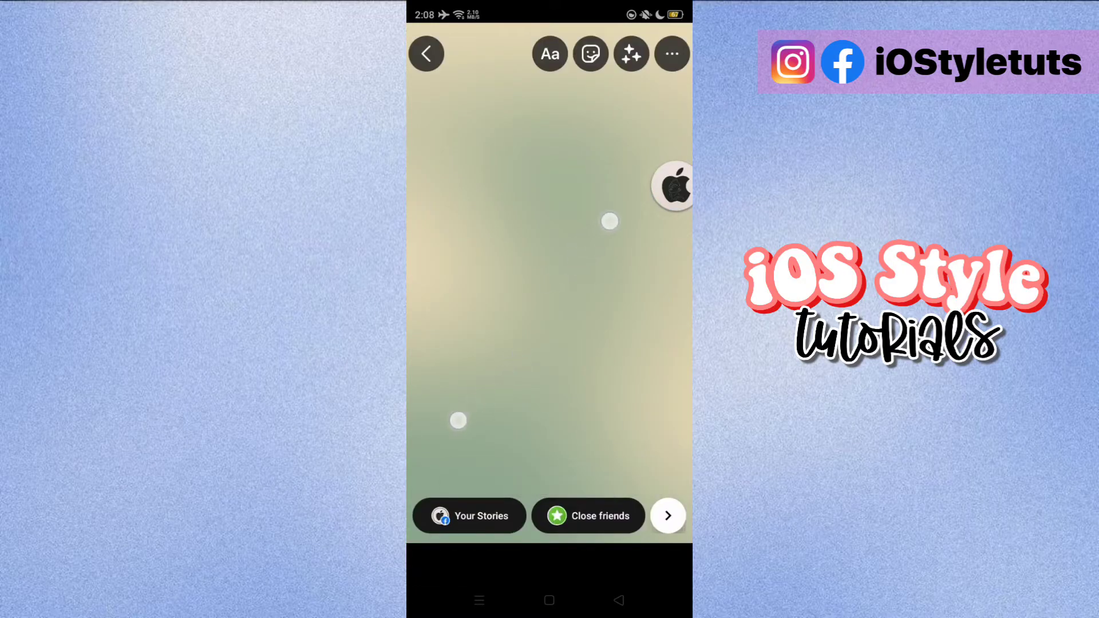
drag(610, 221, 467, 397)
click(550, 54)
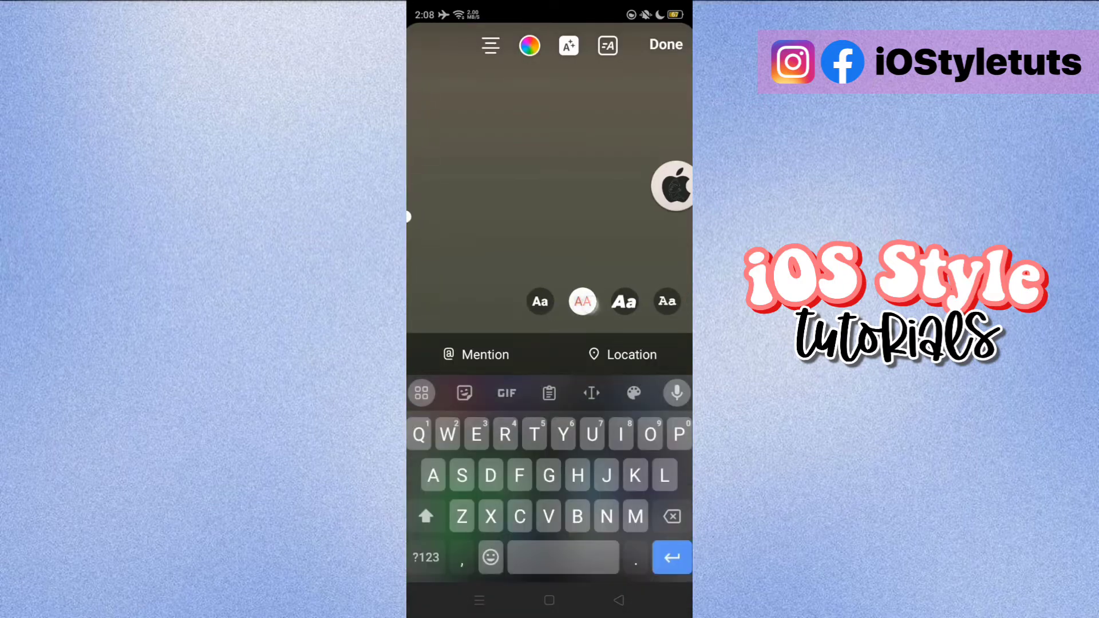
click(630, 317)
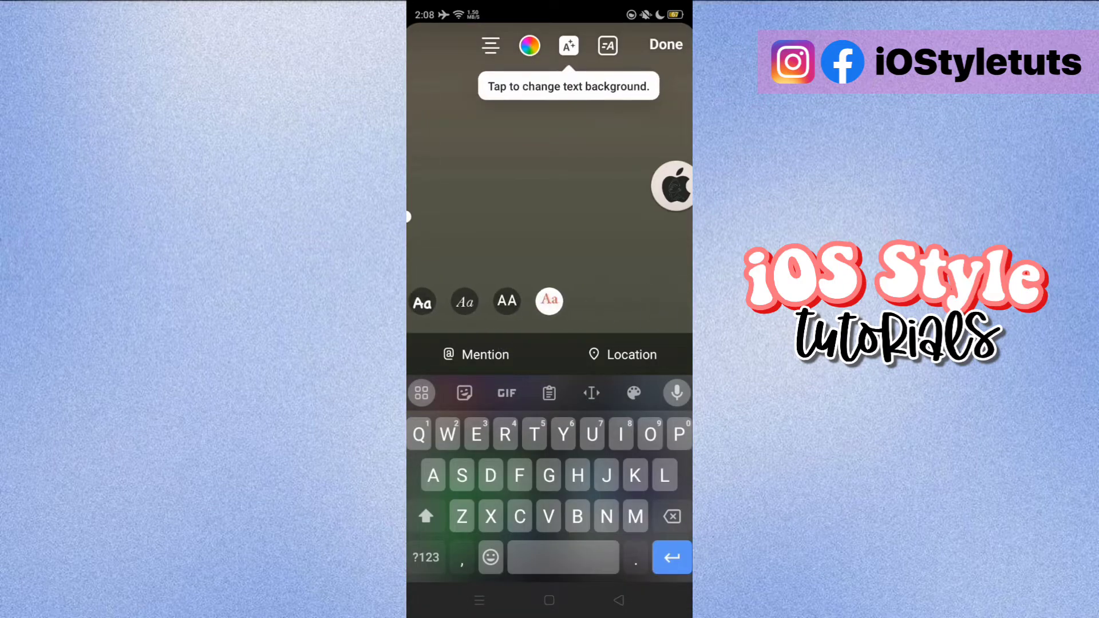
text(iOS Fonts +)
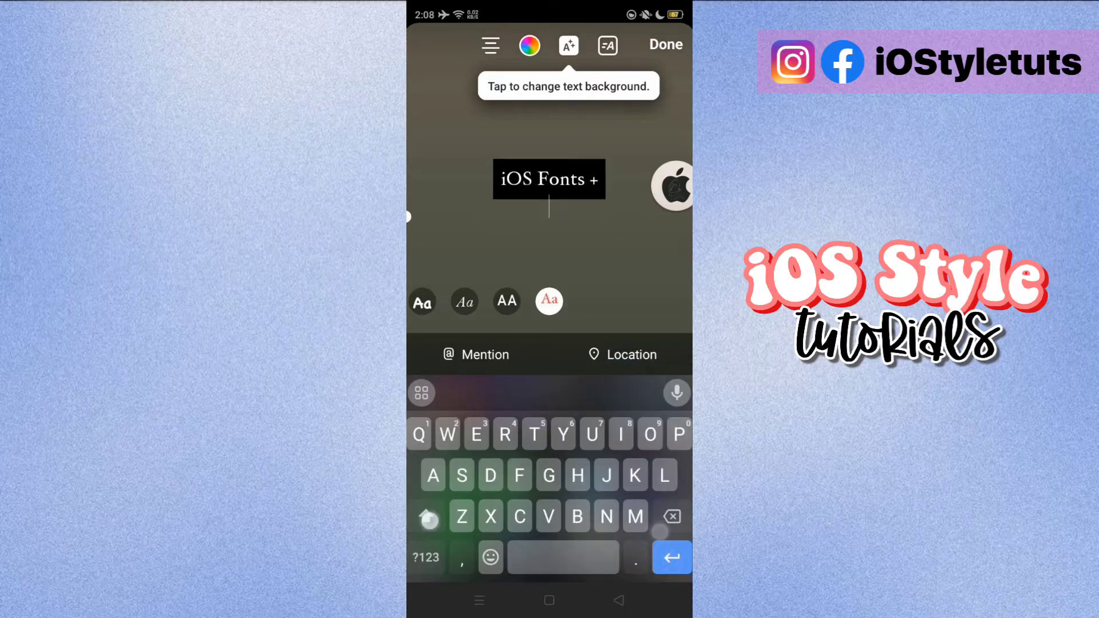
text(iOS Emojis)
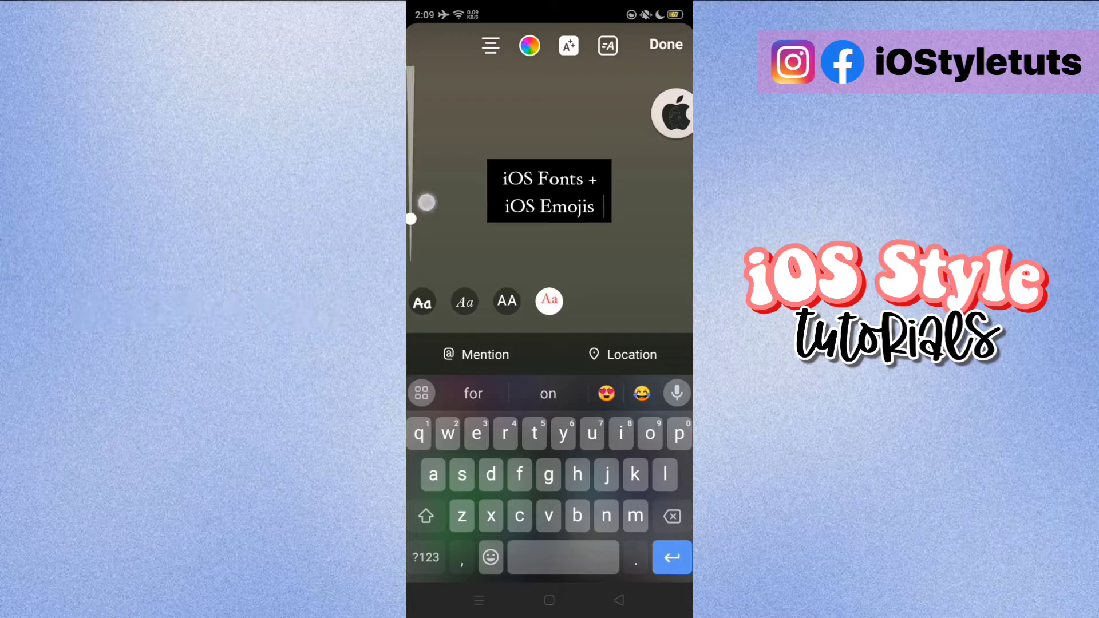
click(666, 45)
- Add a row of three pasted hearts and move it, enlarged, above the black text box
click(550, 54)
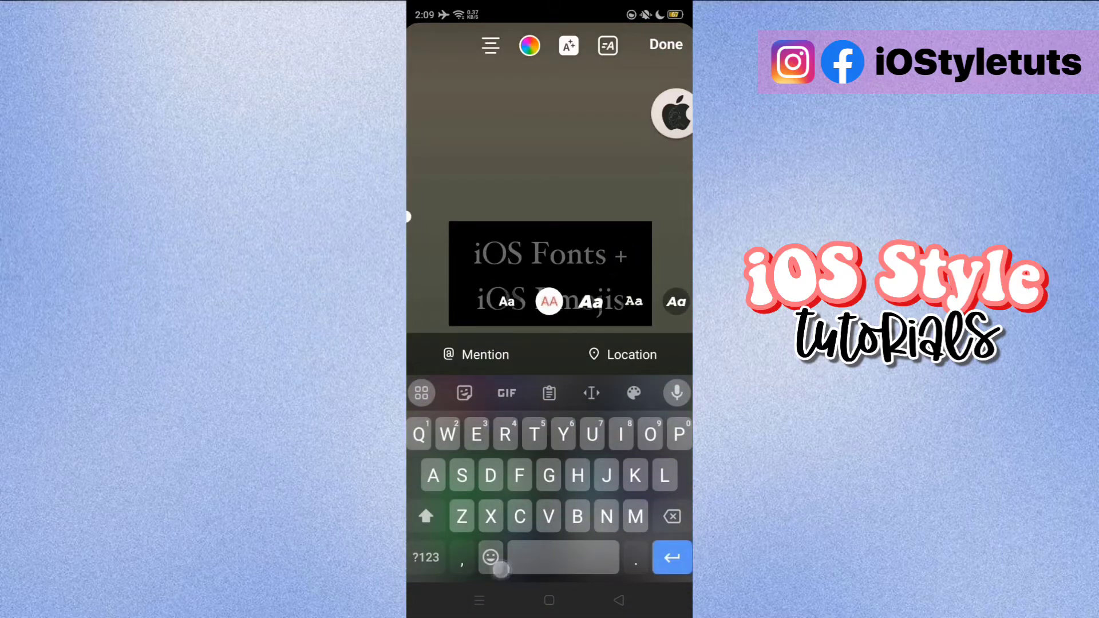
click(501, 569)
scroll(549, 475, down, 3)
click(422, 562)
click(549, 393)
click(625, 458)
key(BackSpace)
key(BackSpace)
key(BackSpace)
key(BackSpace)
key(BackSpace)
key(BackSpace)
click(666, 44)
drag(552, 314, 595, 152)
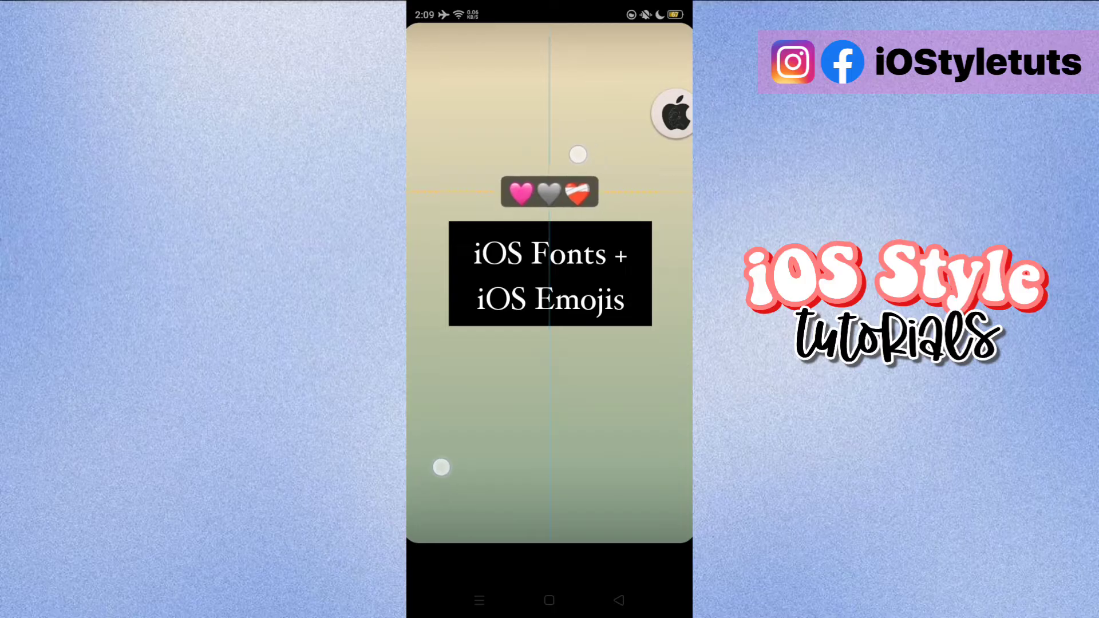
- Replace the third heart with a heart-eyes emoji and settle the row above the black box
click(549, 193)
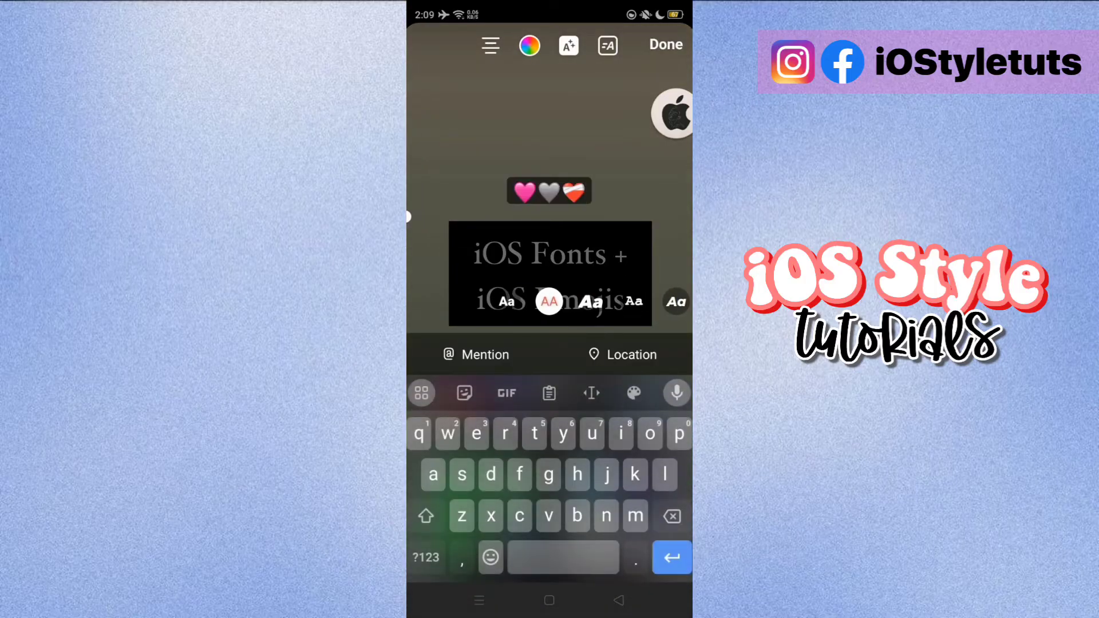
key(BackSpace)
click(491, 557)
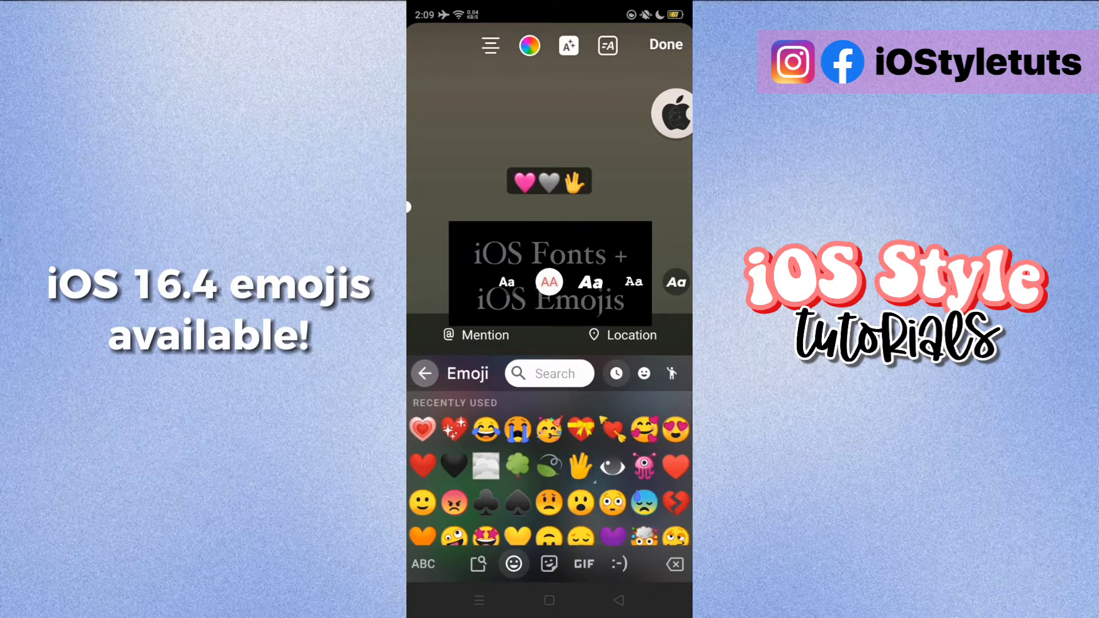
click(676, 430)
click(666, 45)
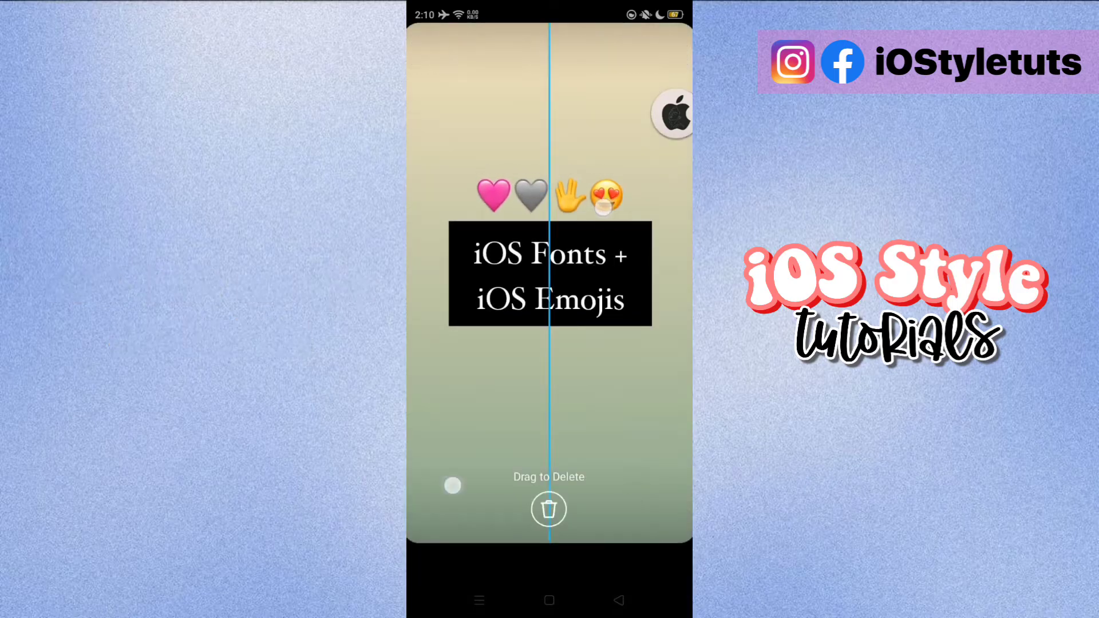
drag(452, 484, 458, 476)
- Add an 'iOS Style Fonts!' caption with a coloured outline
click(554, 51)
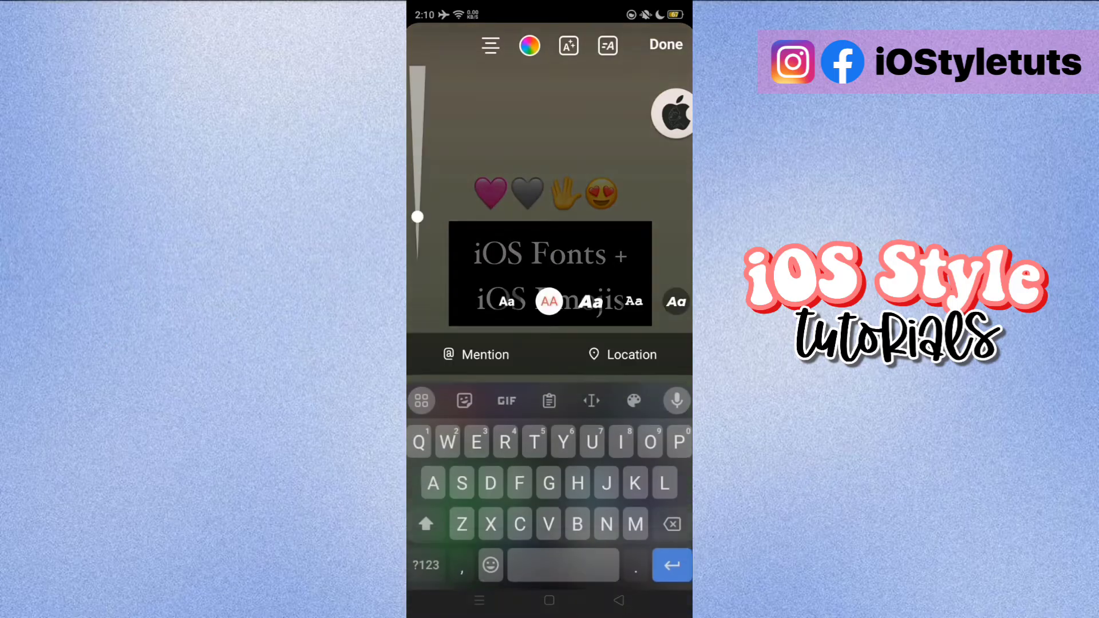
text(ios Style Fonts!)
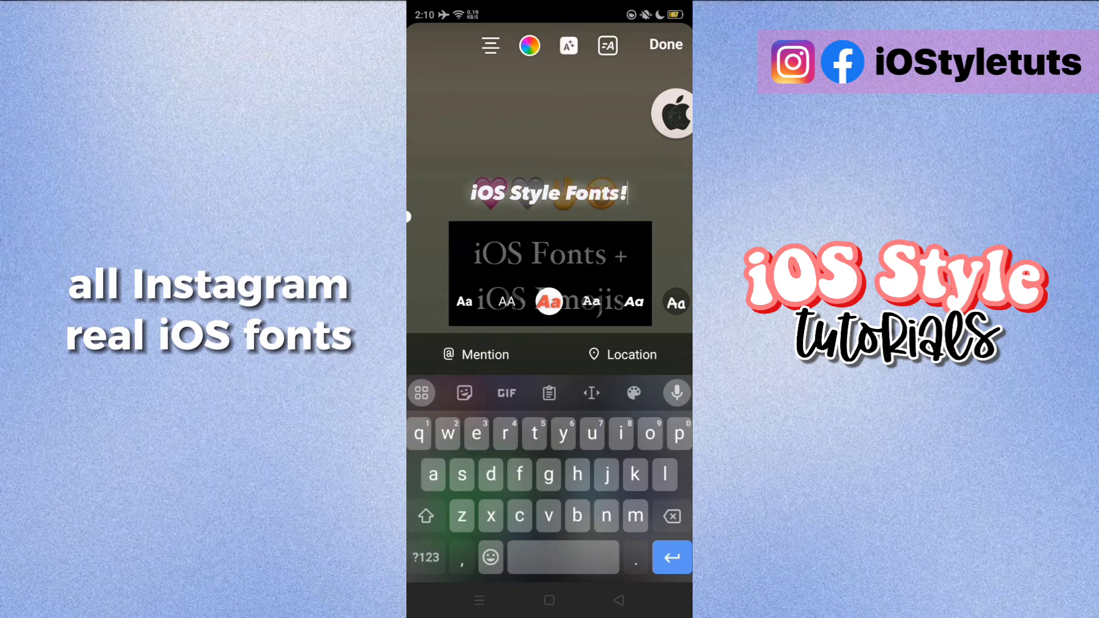
click(529, 46)
click(666, 44)
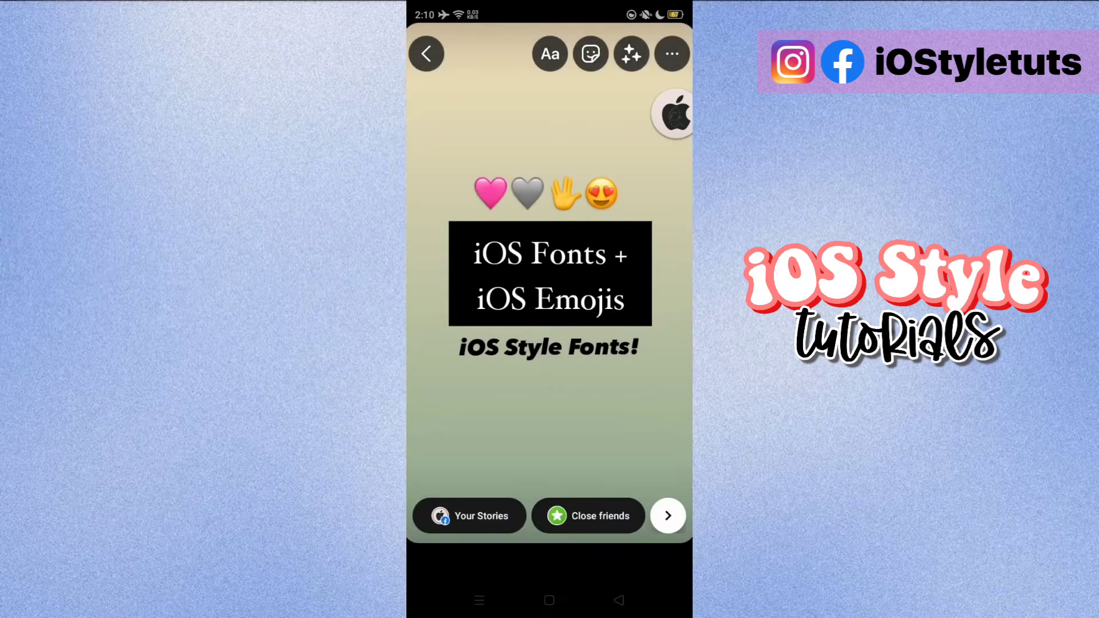
- Add a white-background 'With iOS emojis' caption and place it below iOS Style Fonts!
click(550, 57)
click(491, 557)
click(423, 561)
text(With iOS emojis)
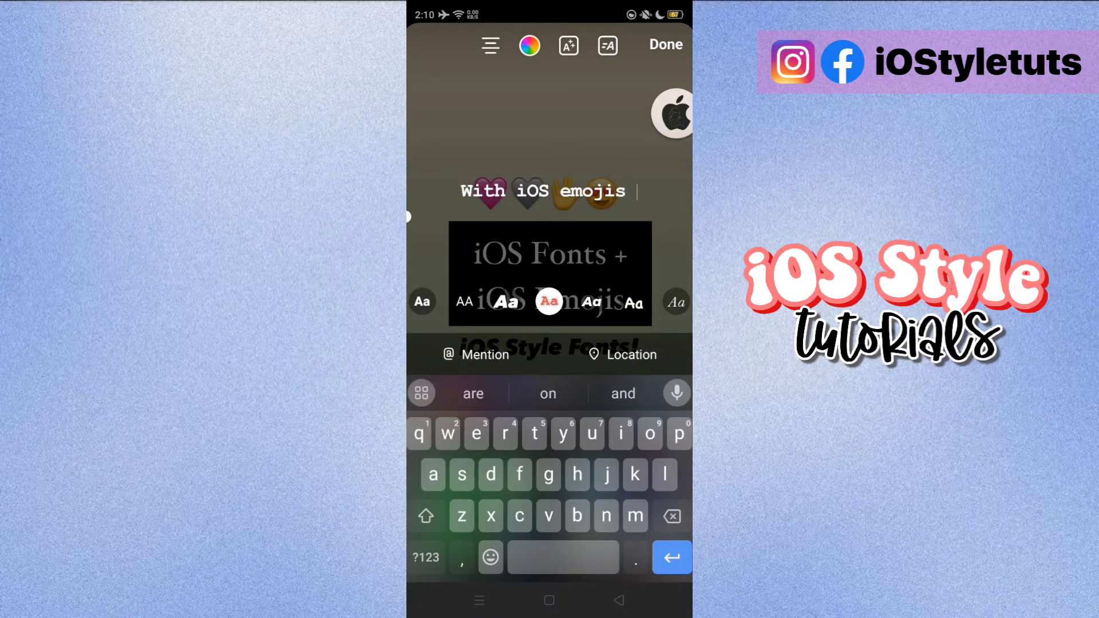
click(421, 394)
click(506, 394)
click(420, 393)
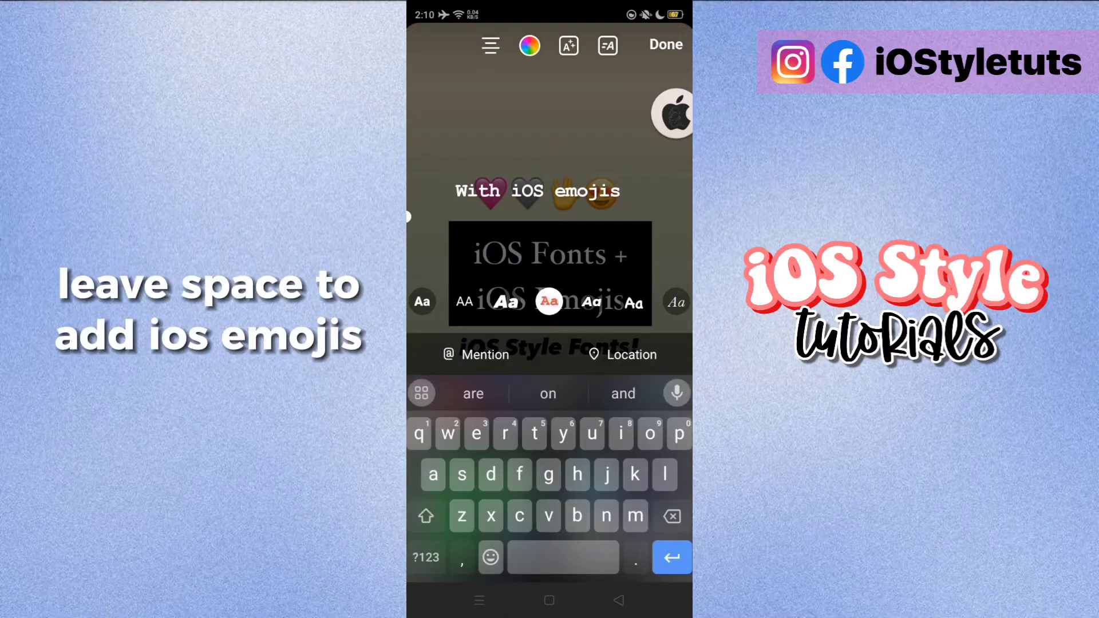
click(569, 45)
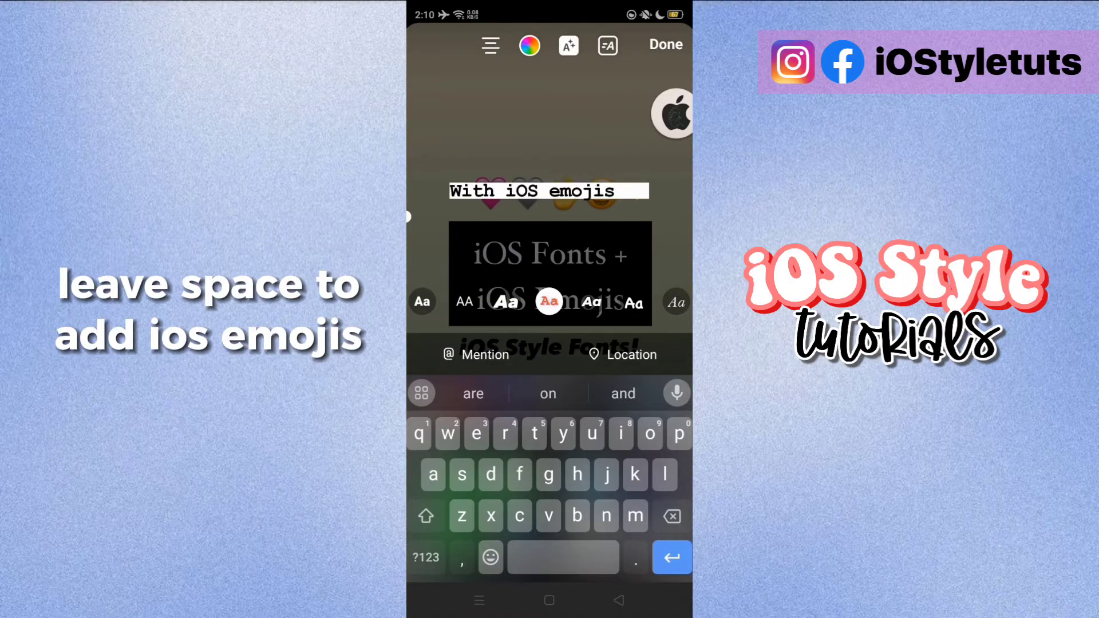
click(666, 44)
drag(624, 281, 633, 398)
- Append two emojis to the 'With iOS emojis' caption and drop it back in place
click(550, 381)
click(491, 557)
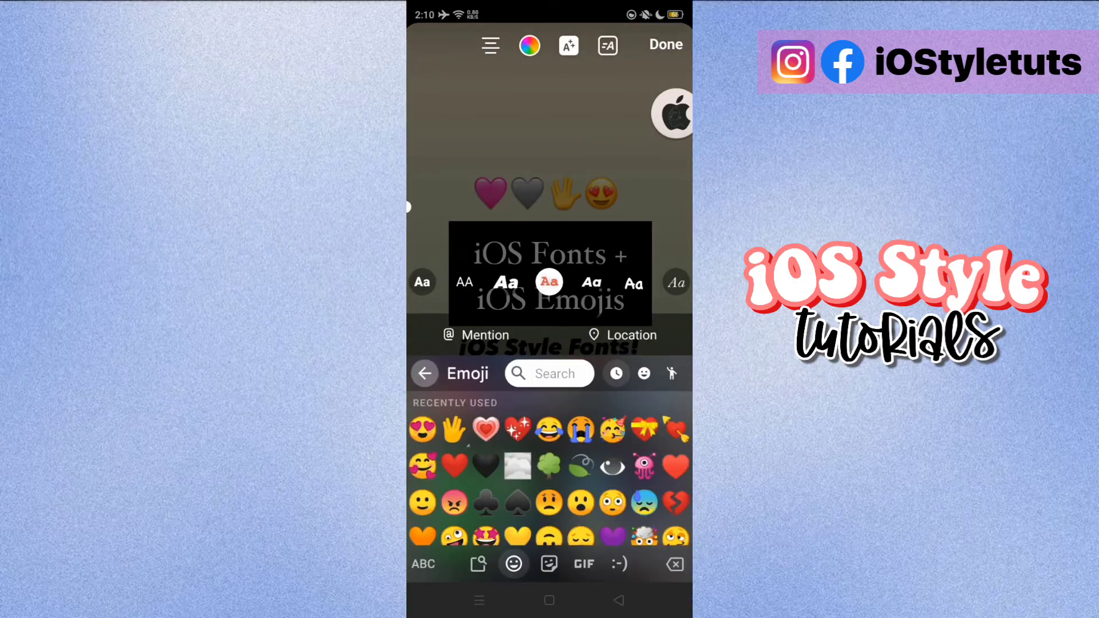
scroll(549, 469, down, 5)
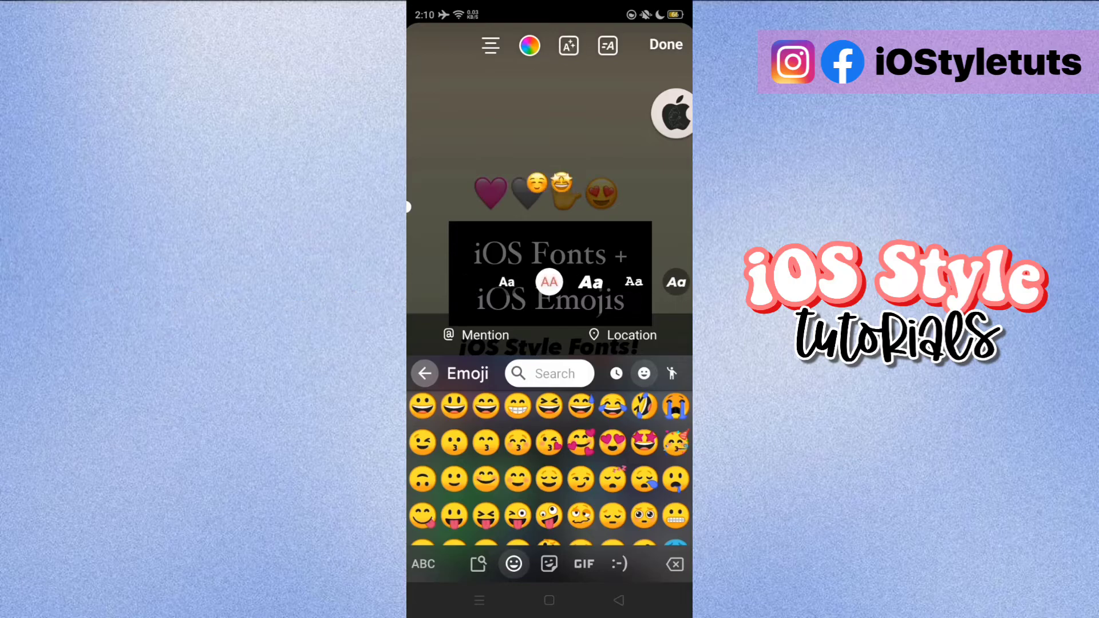
click(666, 44)
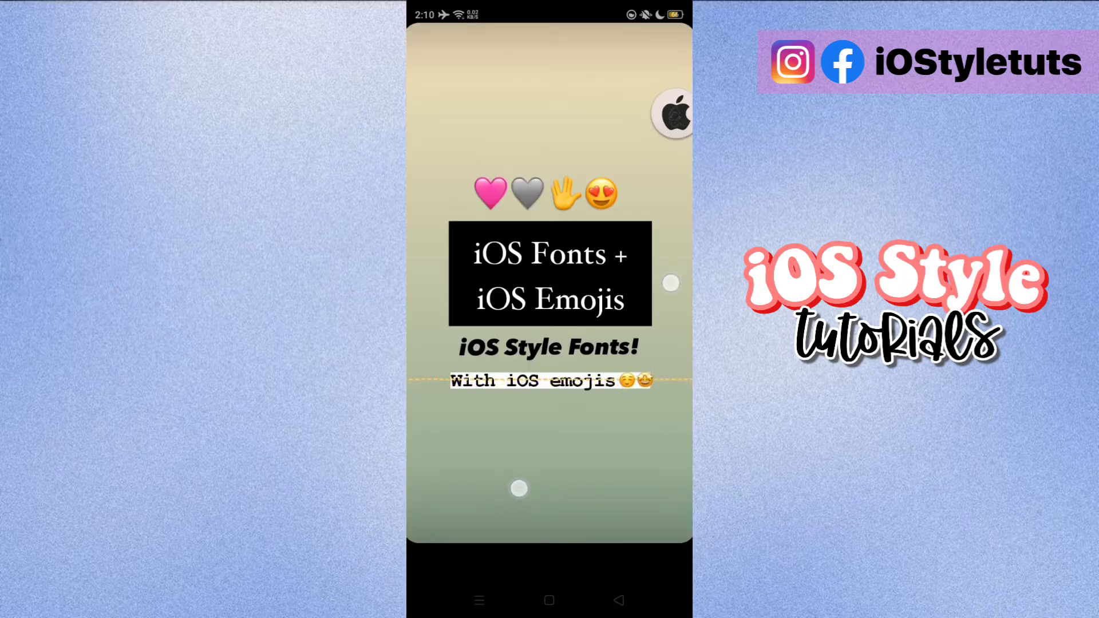
drag(519, 489, 519, 488)
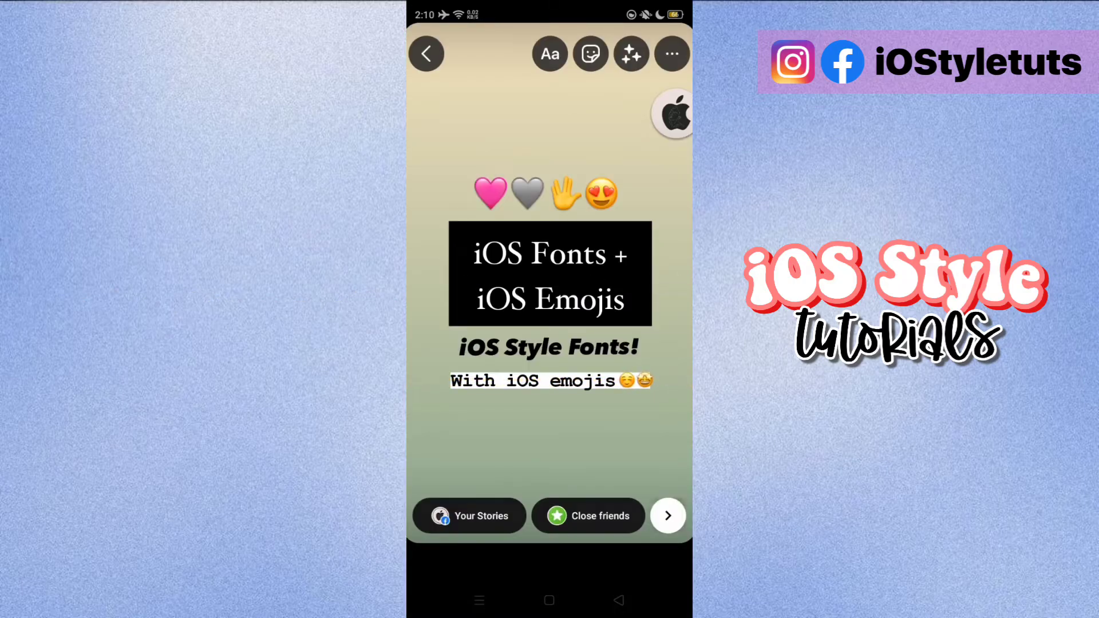
- Add another emoji row and position it above the hearts
click(550, 54)
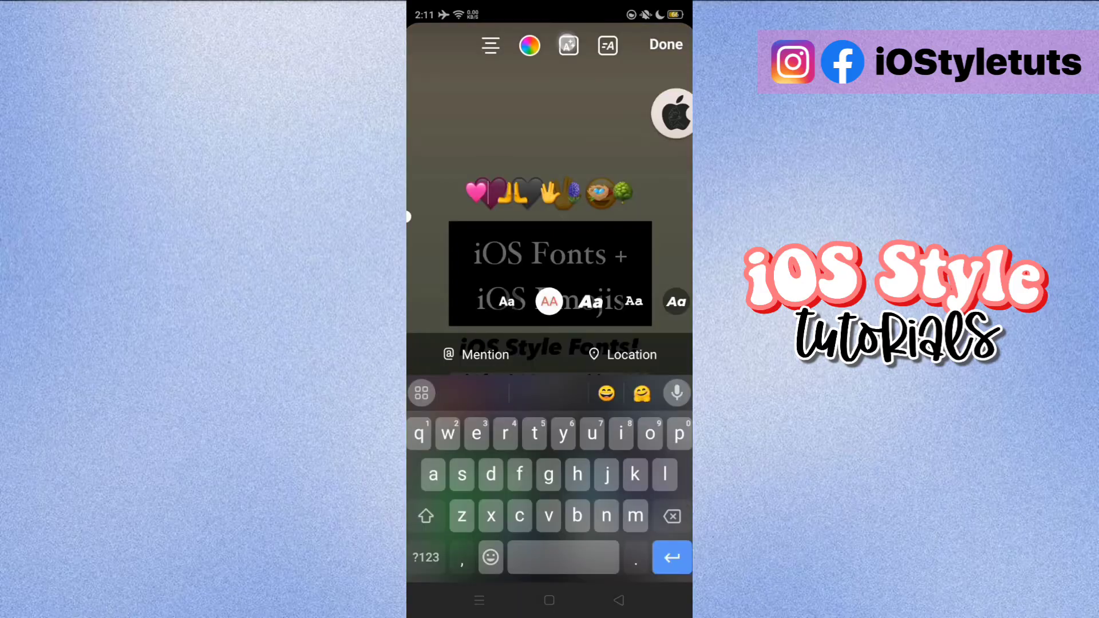
click(666, 44)
drag(549, 269, 457, 462)
drag(672, 115, 673, 263)
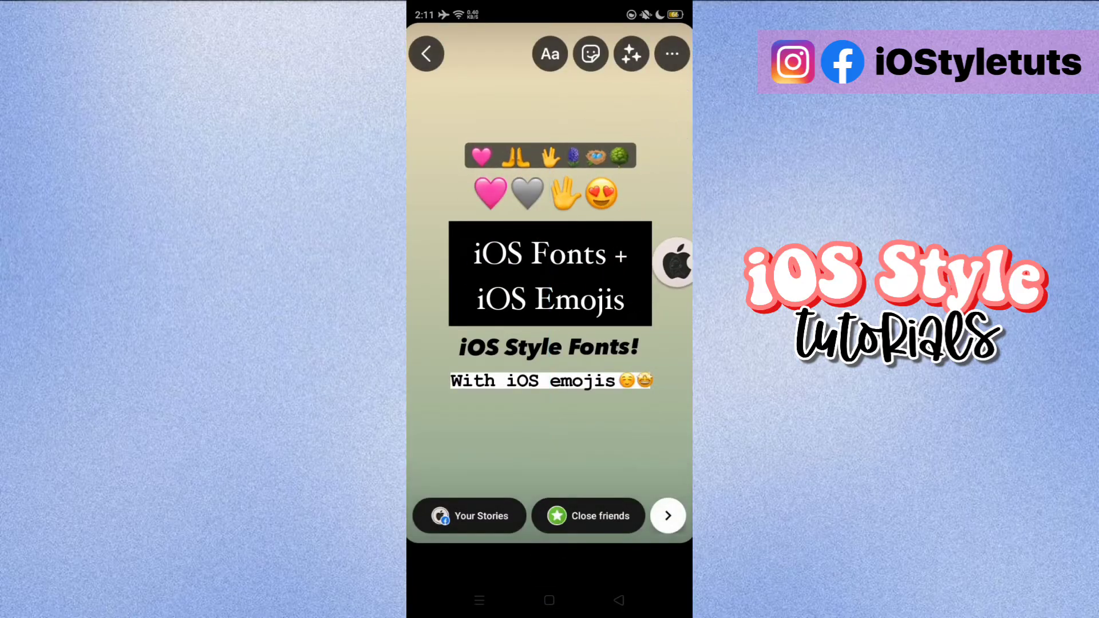
- Post the decorated story to close friends and return to the home feed
click(588, 516)
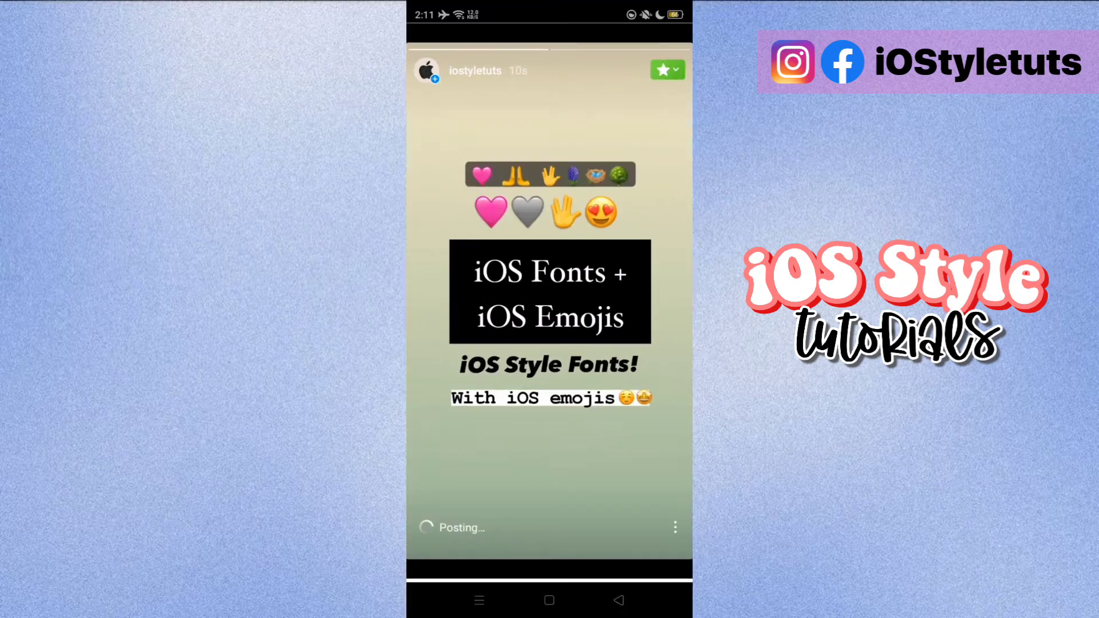
drag(476, 314, 491, 366)
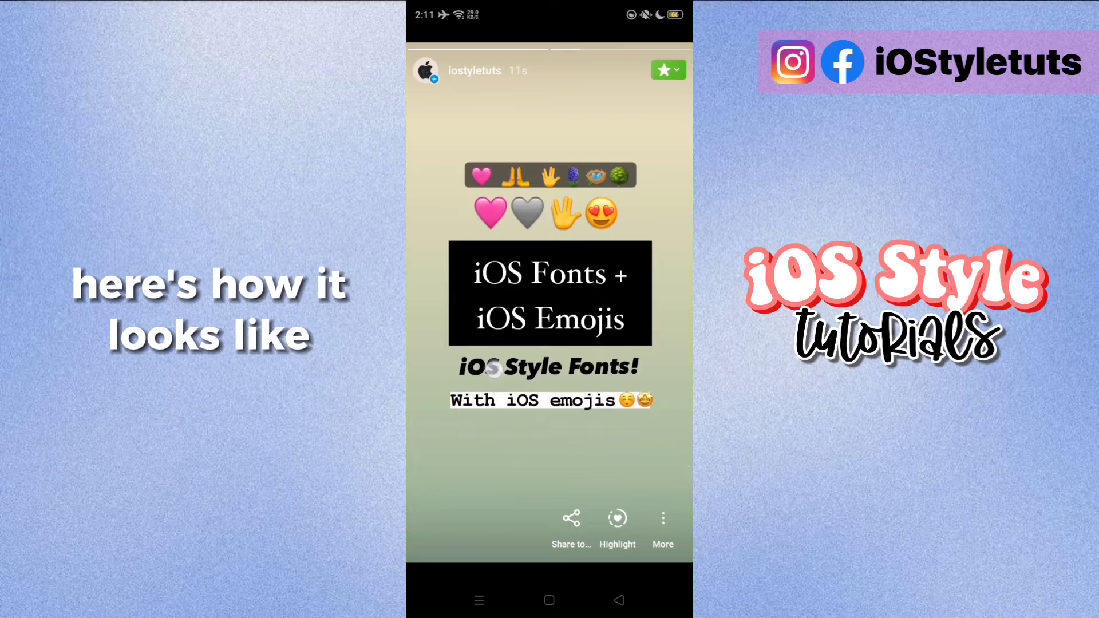
click(635, 612)
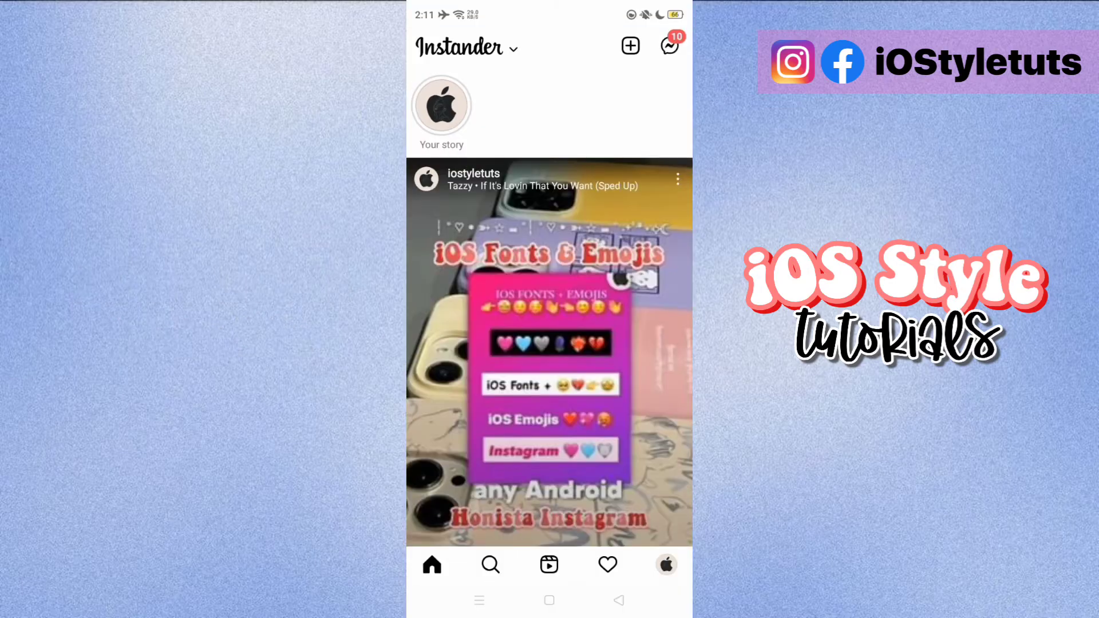
- Add the next reel from the Reels feed to a new story and enlarge its card
click(549, 565)
drag(549, 401, 550, 143)
click(672, 441)
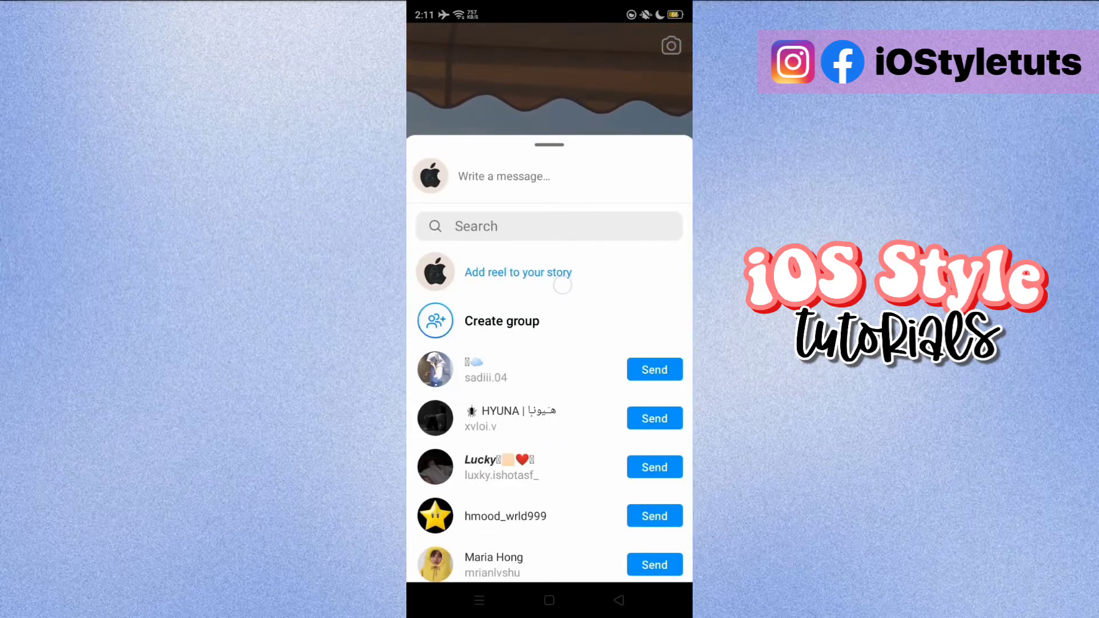
click(563, 286)
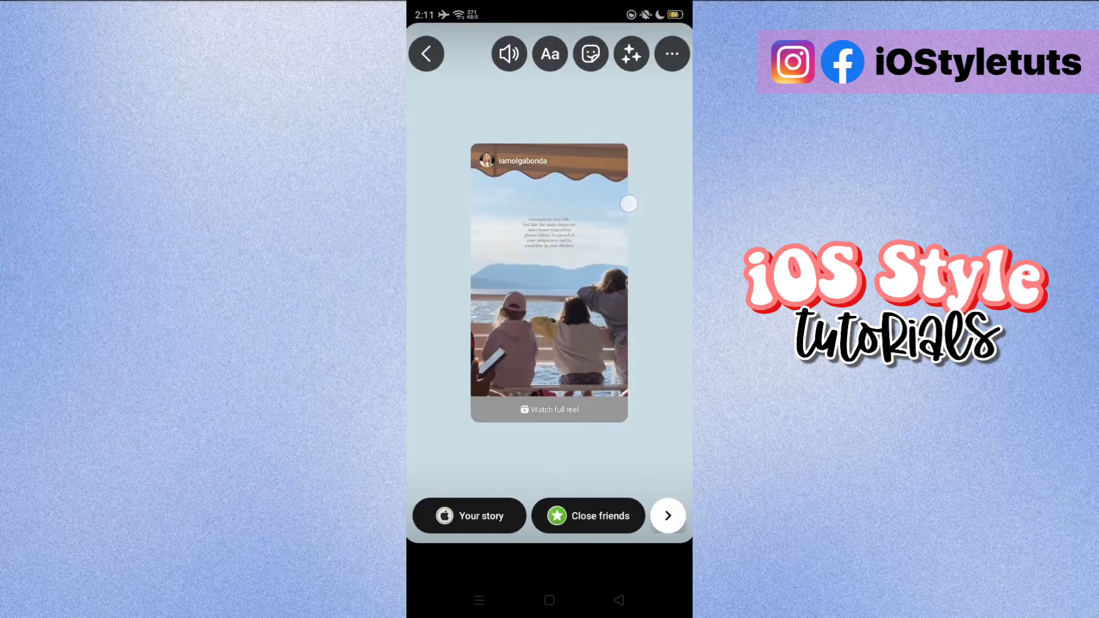
drag(616, 214, 595, 126)
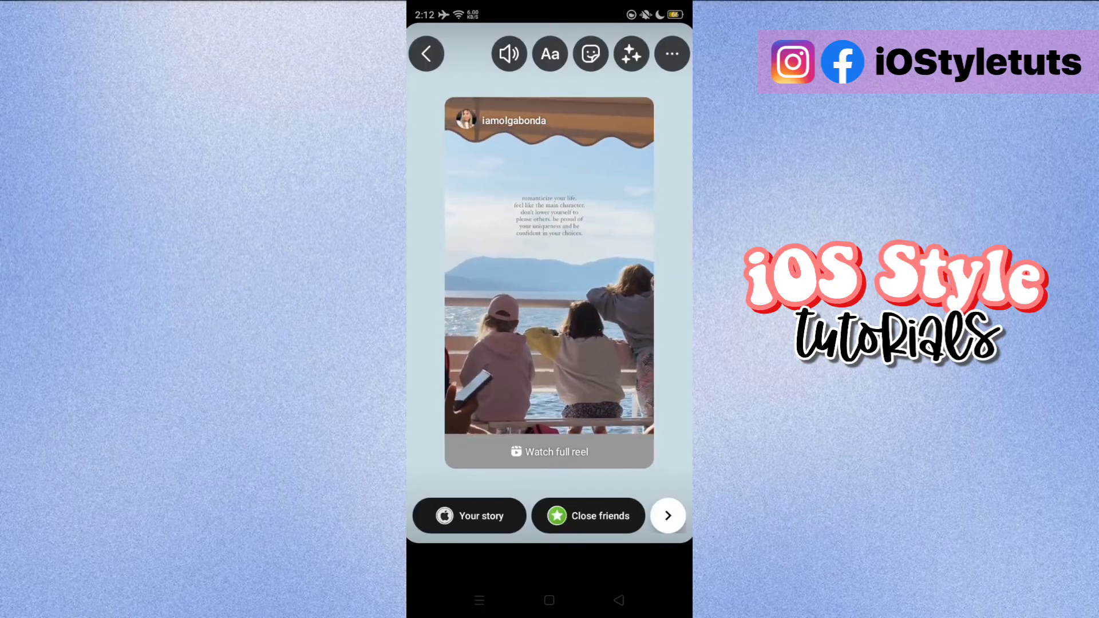
- Discard the story draft and search the quick experiment settings for 'clips video sticker'
click(618, 600)
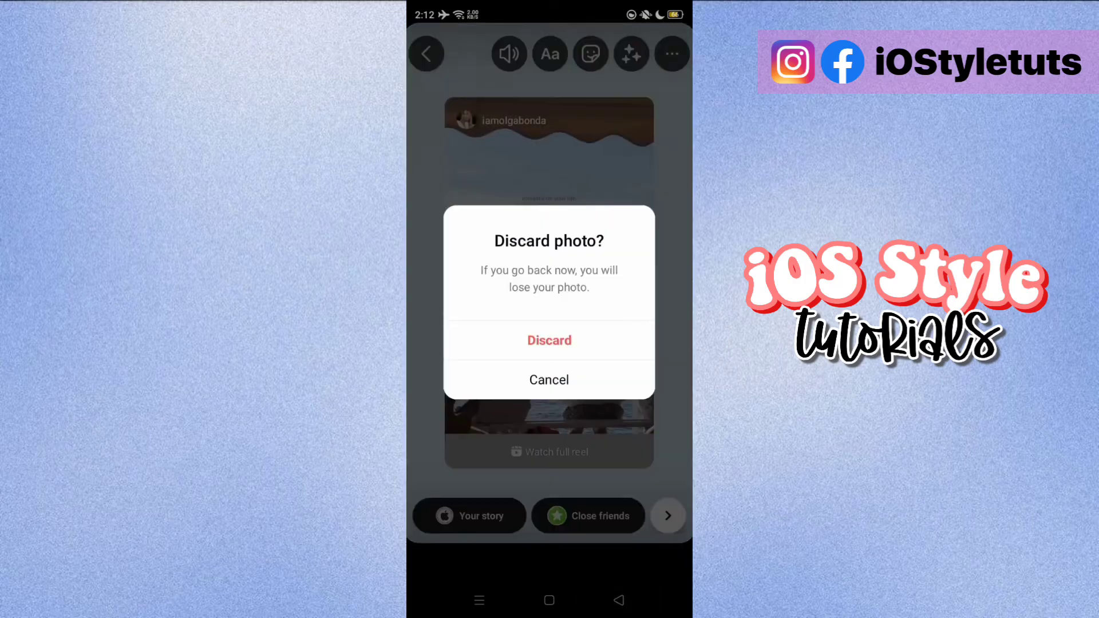
click(549, 341)
click(433, 569)
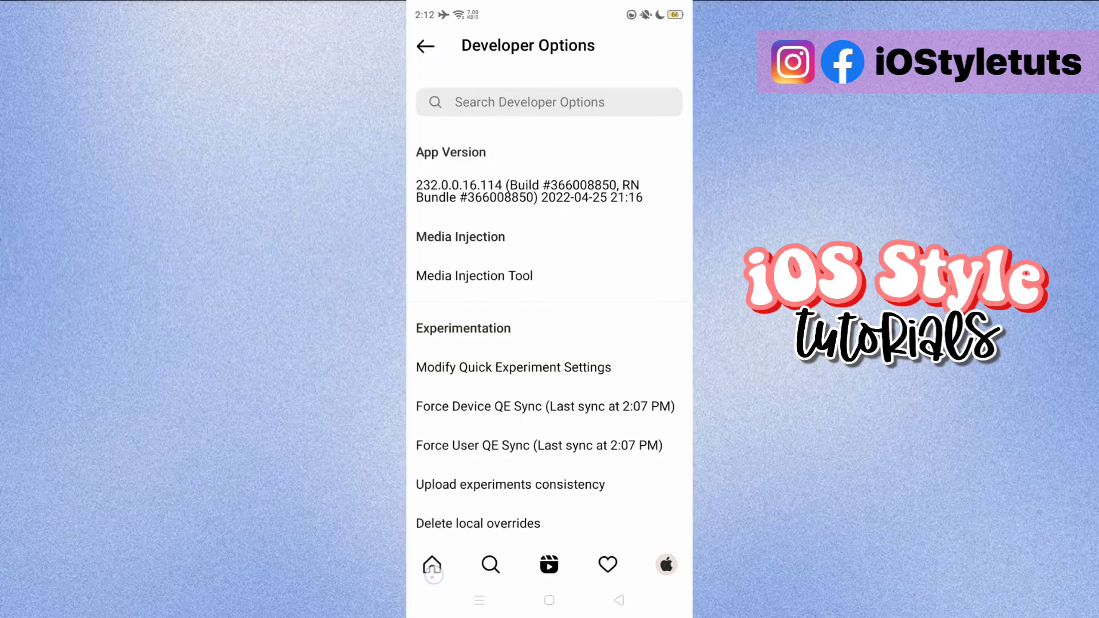
click(514, 367)
click(550, 102)
text(clips v)
text(ideo sticke)
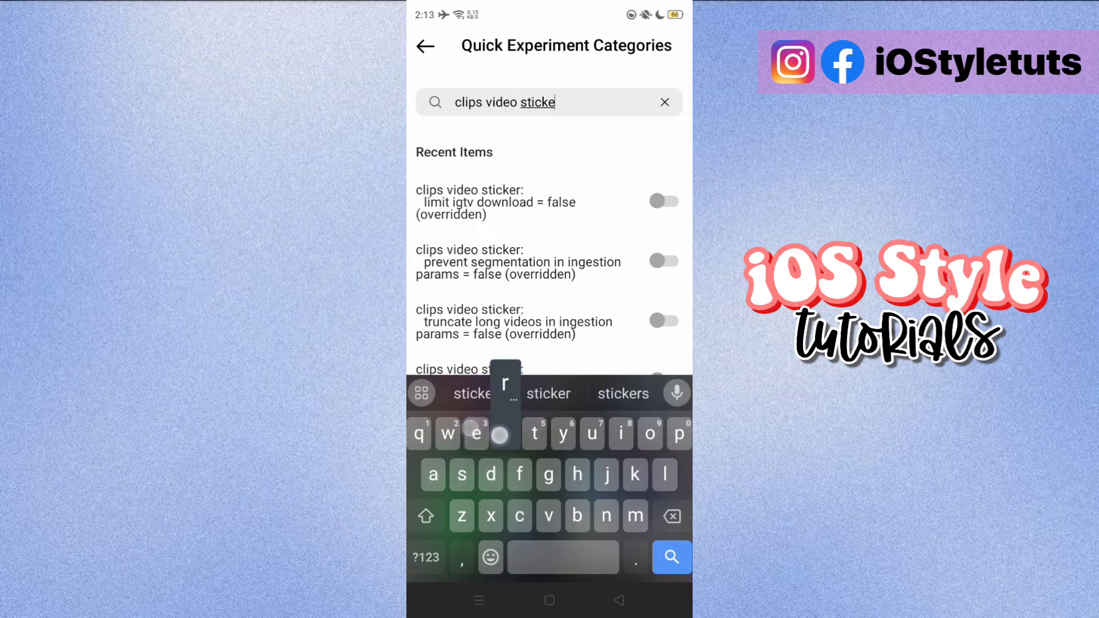
text(r)
key(Return)
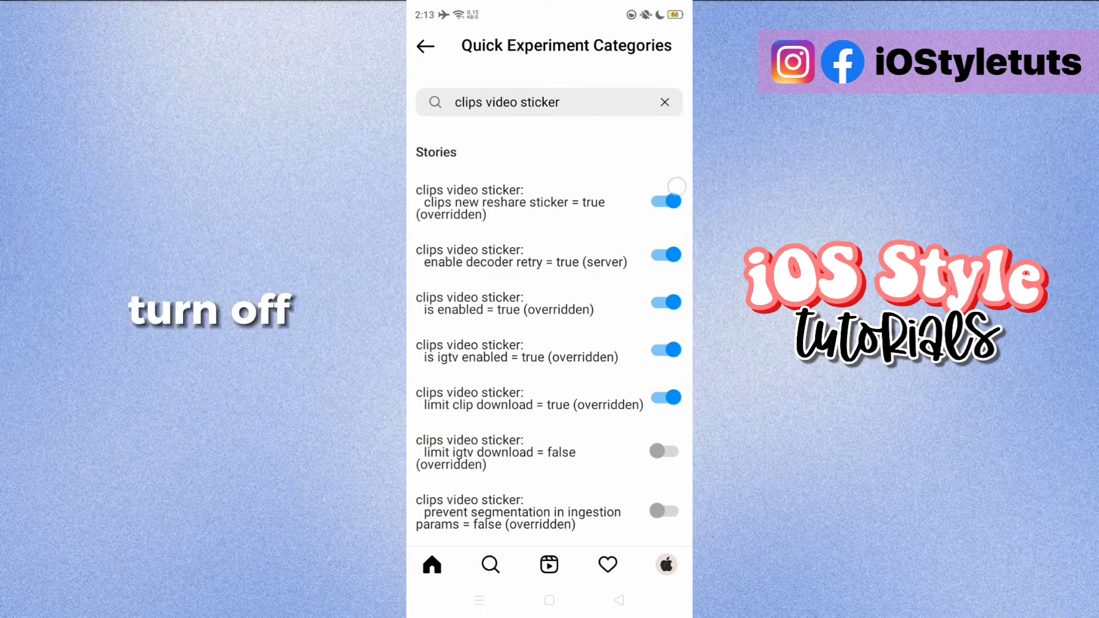
- Turn off new reshare sticker, decoder retry, is igtv enabled, limit clip download and audio transcoder
click(666, 201)
click(666, 255)
click(666, 362)
click(666, 409)
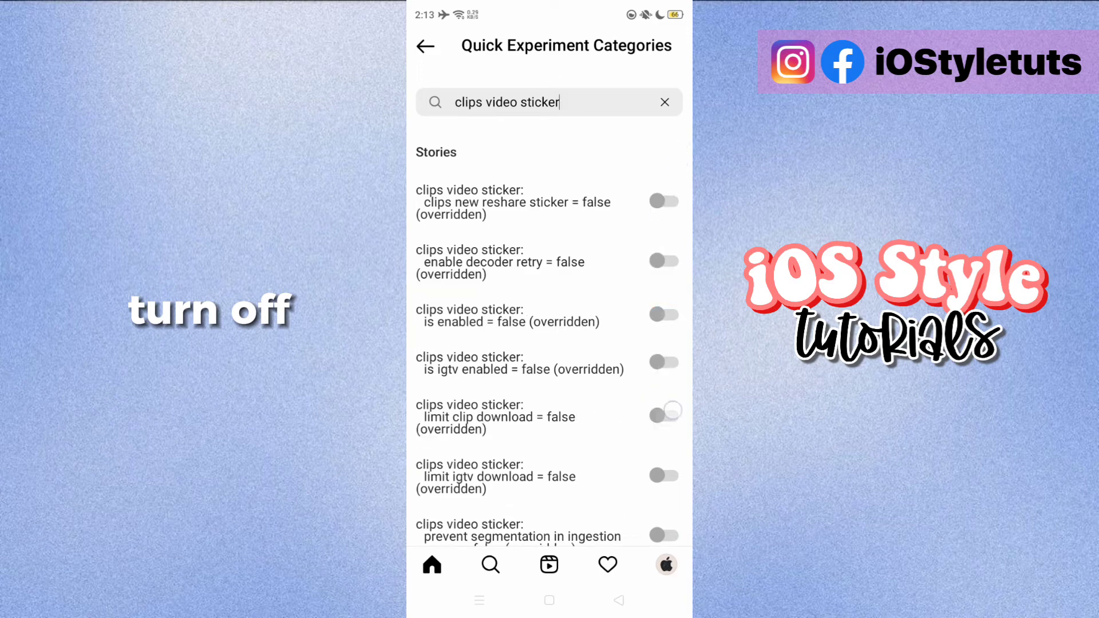
scroll(550, 344, down, 5)
click(665, 327)
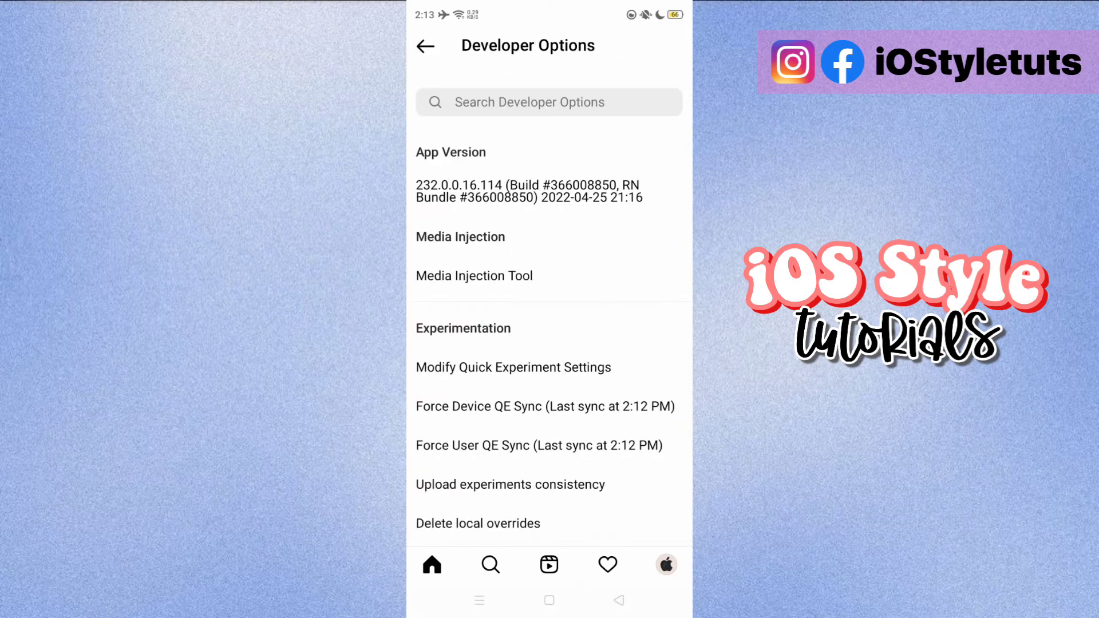
click(479, 600)
- Relaunch Instander, dismiss the update notice, and share a reel to a story with the beige border frame
click(550, 600)
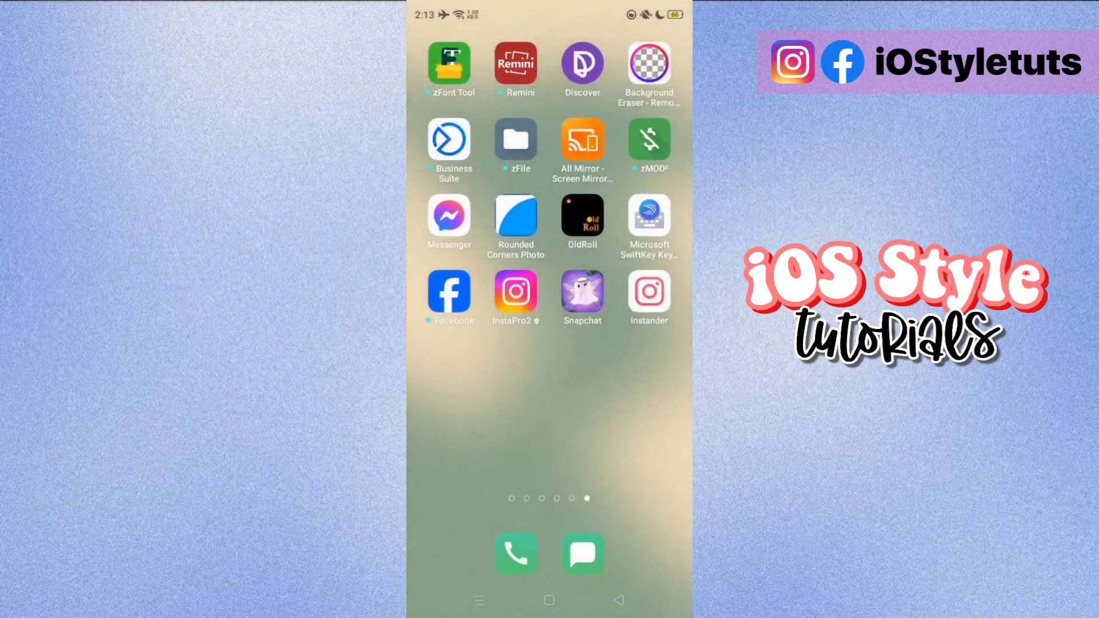
click(648, 292)
click(550, 456)
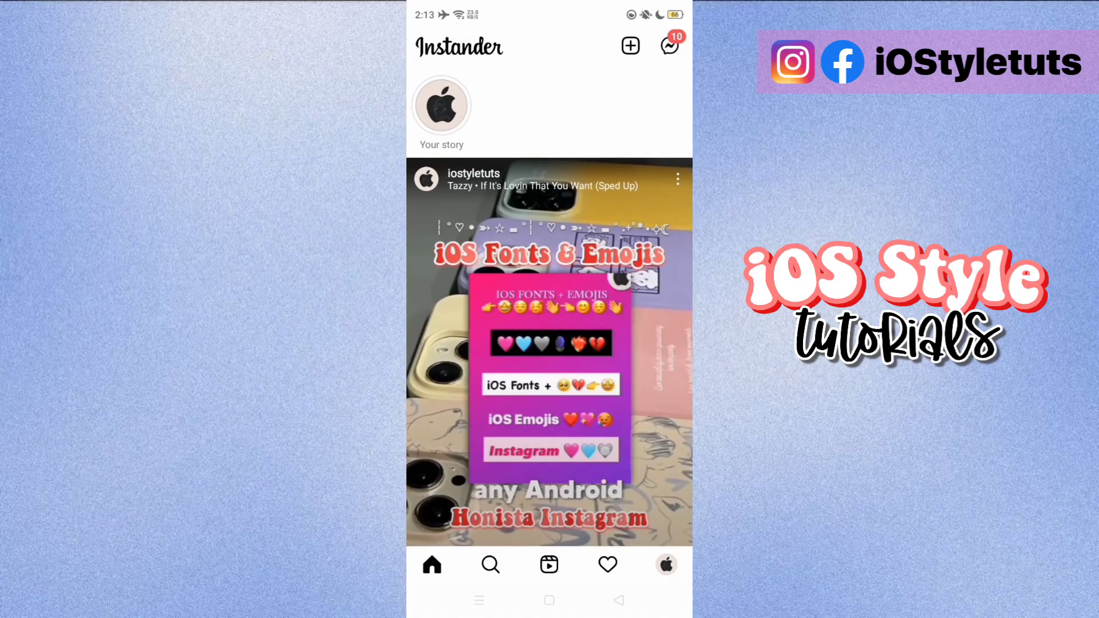
click(549, 565)
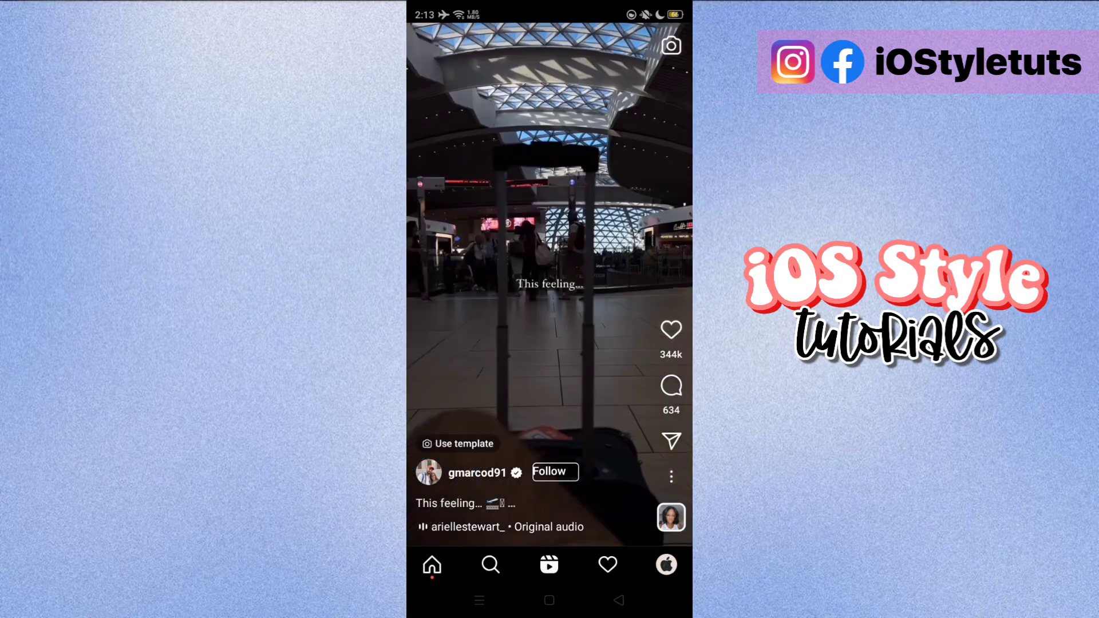
click(672, 441)
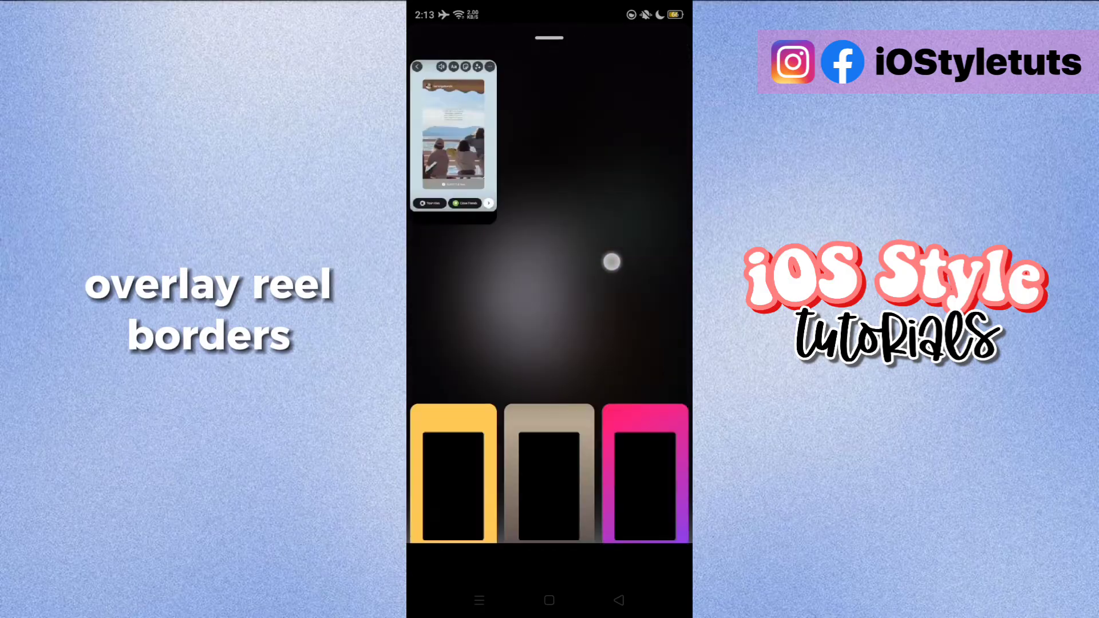
scroll(611, 262, down, 5)
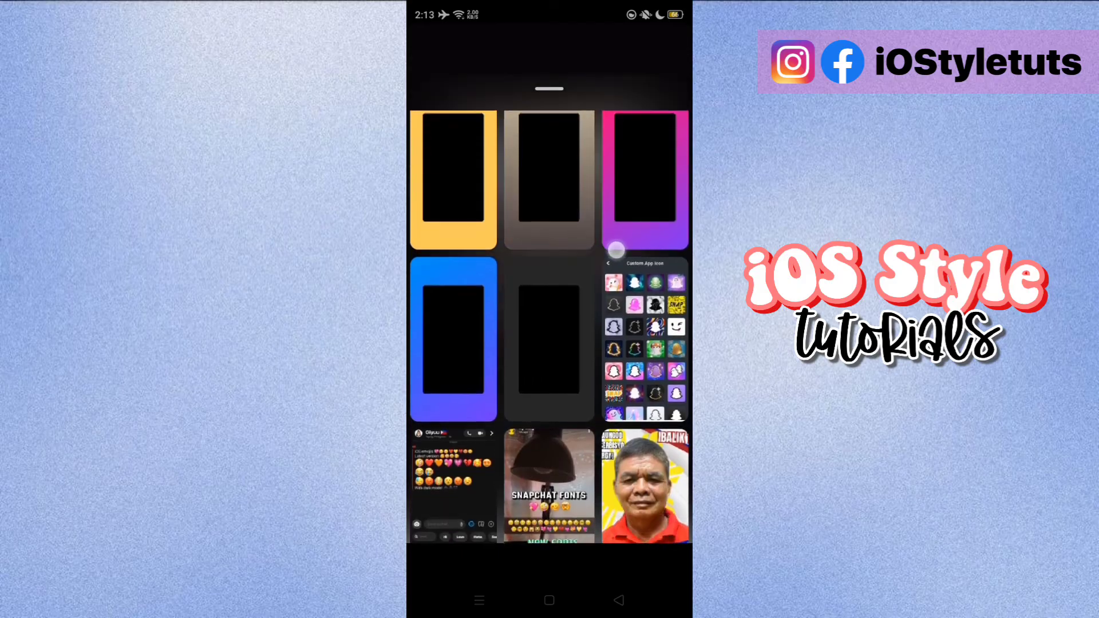
click(550, 263)
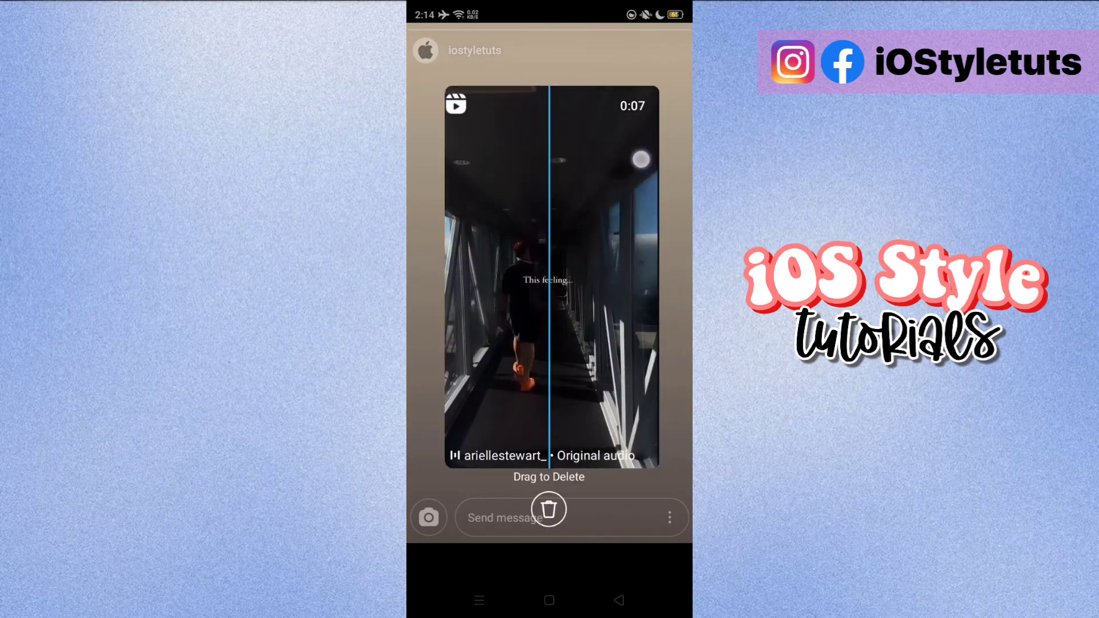
- Fit the reel in its frame and add an 'ios Reels!!' caption tilted toward the lower right
drag(552, 276, 548, 276)
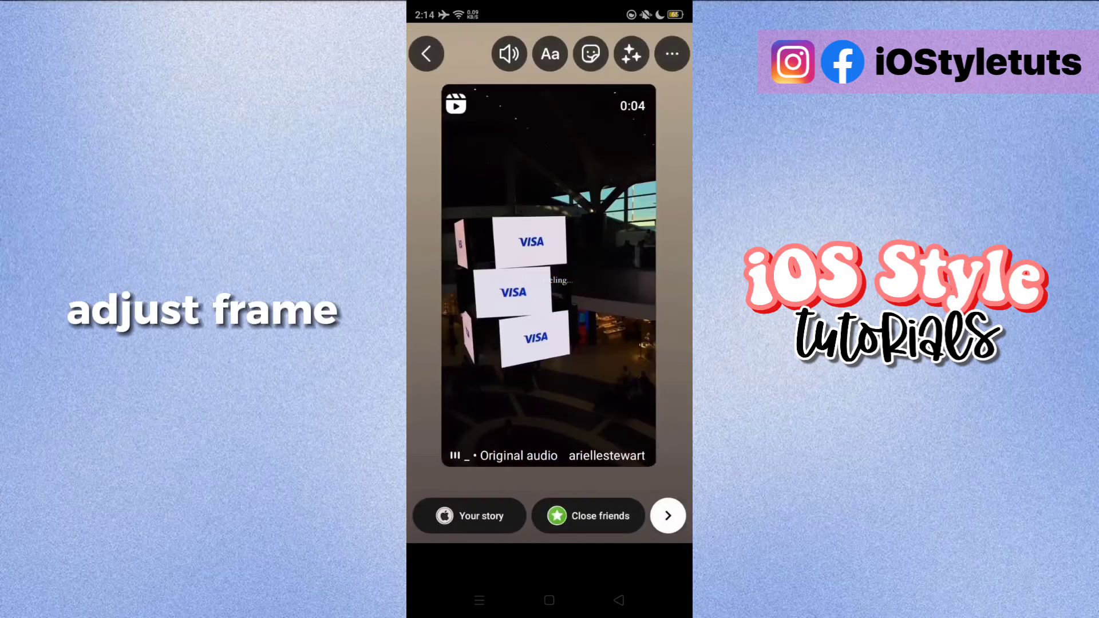
drag(672, 109, 673, 115)
click(550, 54)
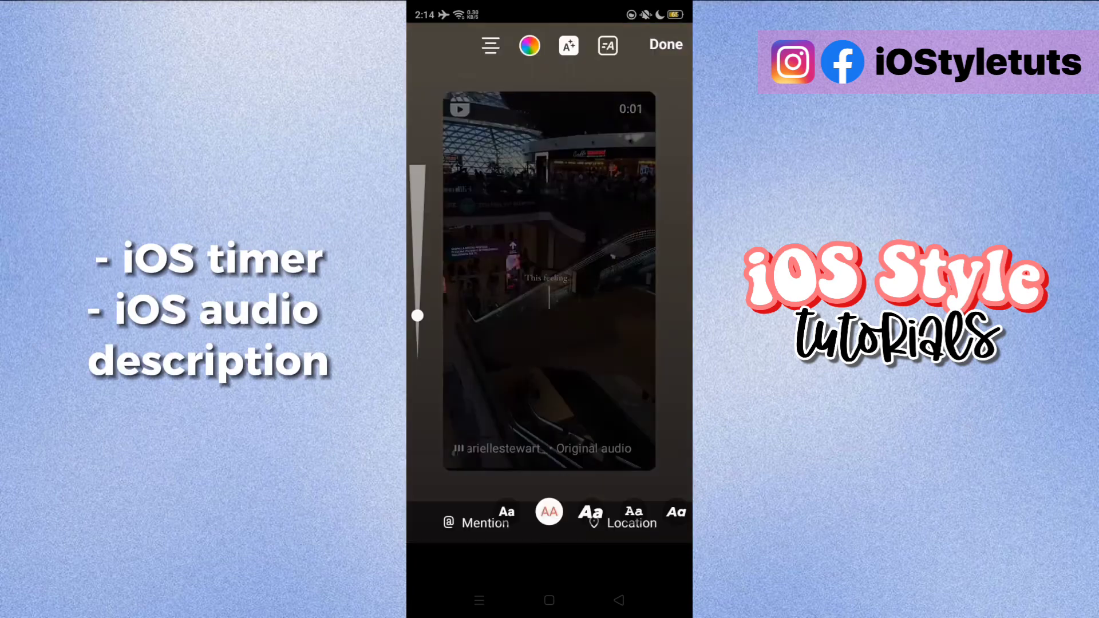
click(491, 571)
click(423, 564)
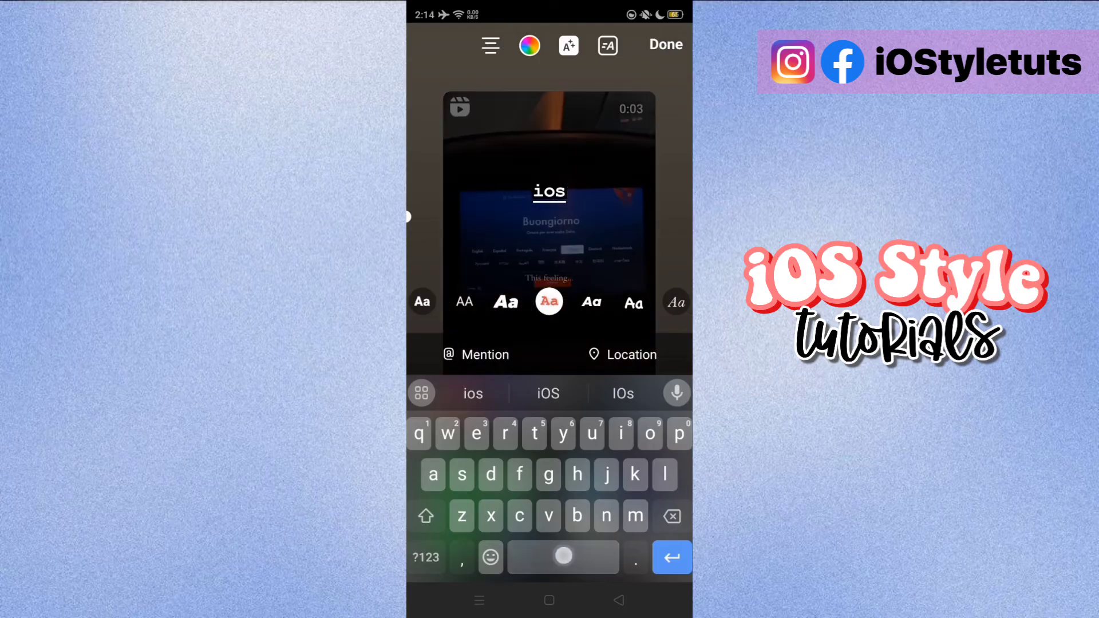
text( Reels!!)
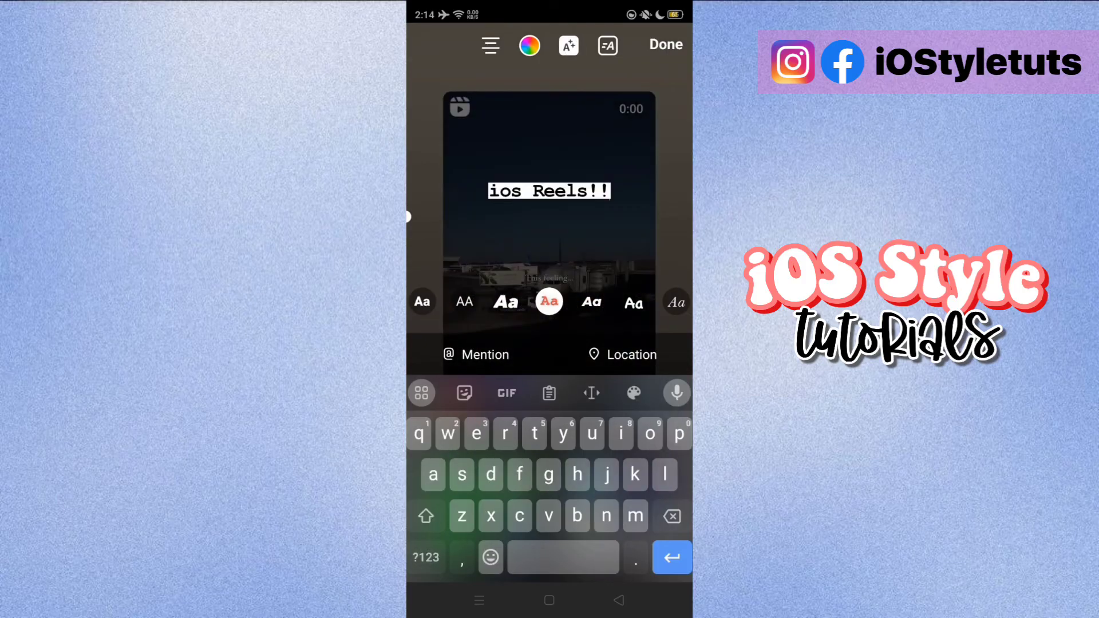
click(604, 366)
drag(549, 191, 602, 380)
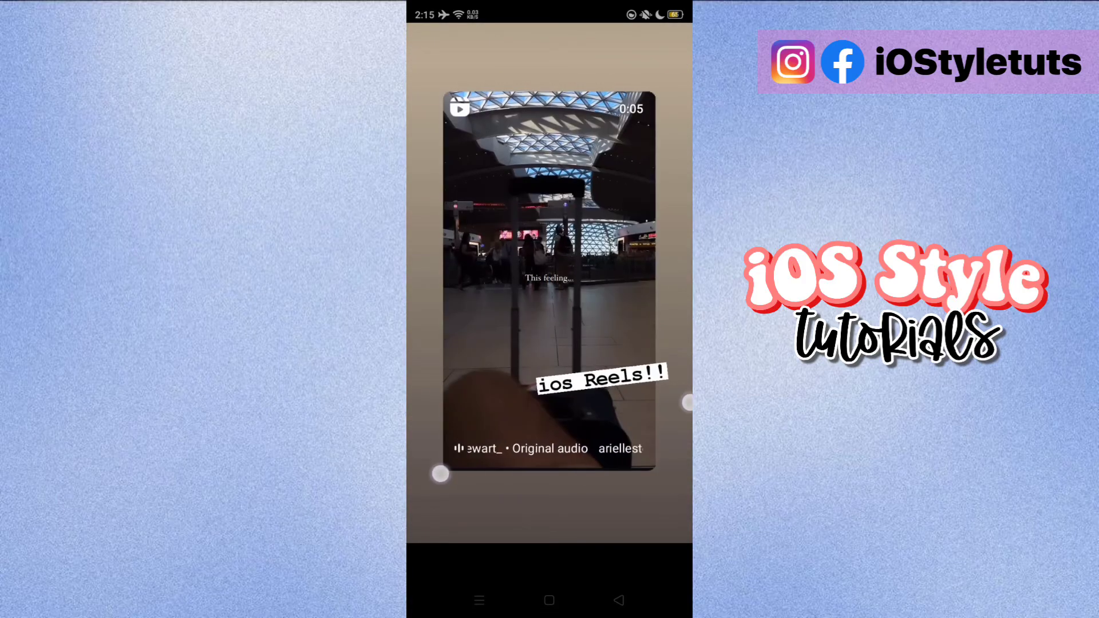
drag(440, 473, 474, 487)
- Add a row of three heart and face emojis beside the caption, slightly enlarged
click(475, 487)
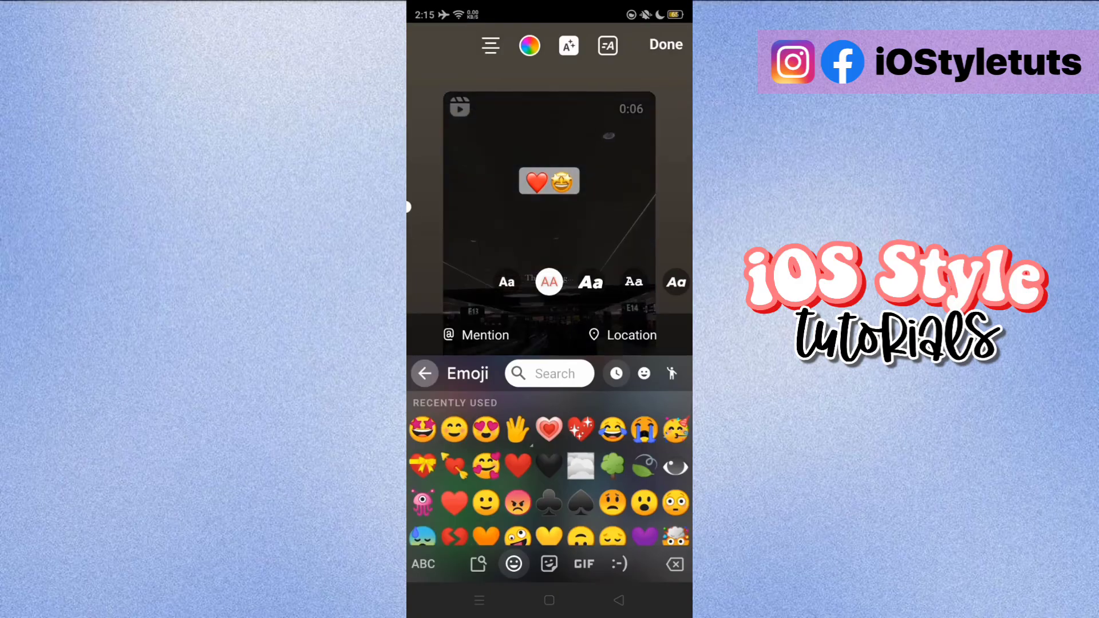
scroll(550, 475, down, 3)
scroll(550, 475, down, 1)
scroll(550, 475, down, 1)
scroll(549, 475, down, 1)
scroll(550, 470, down, 1)
scroll(550, 469, down, 2)
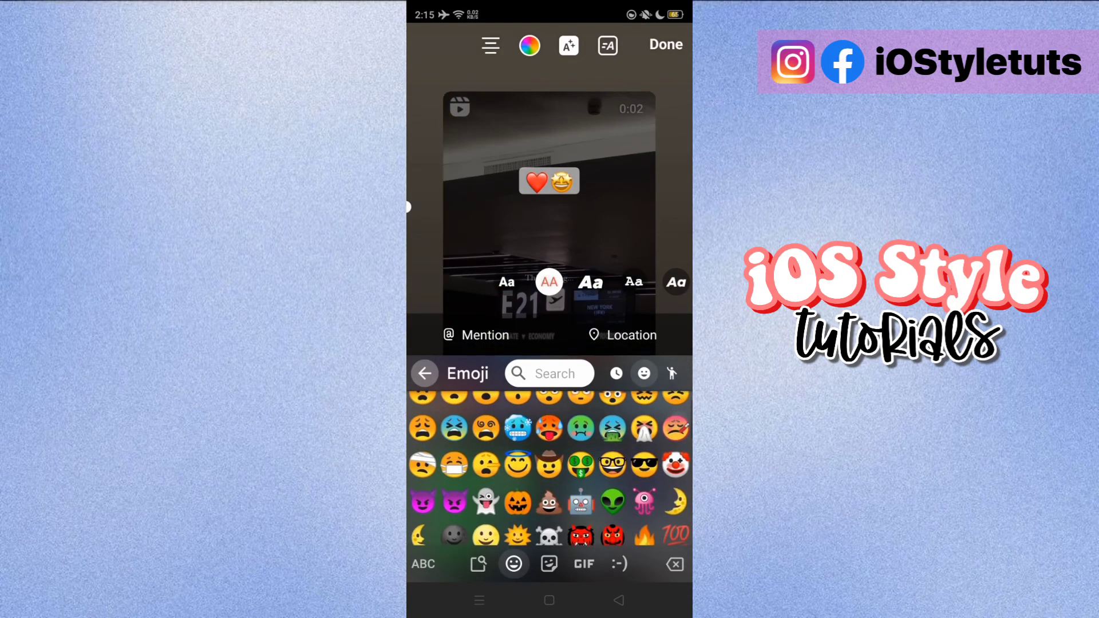
click(673, 43)
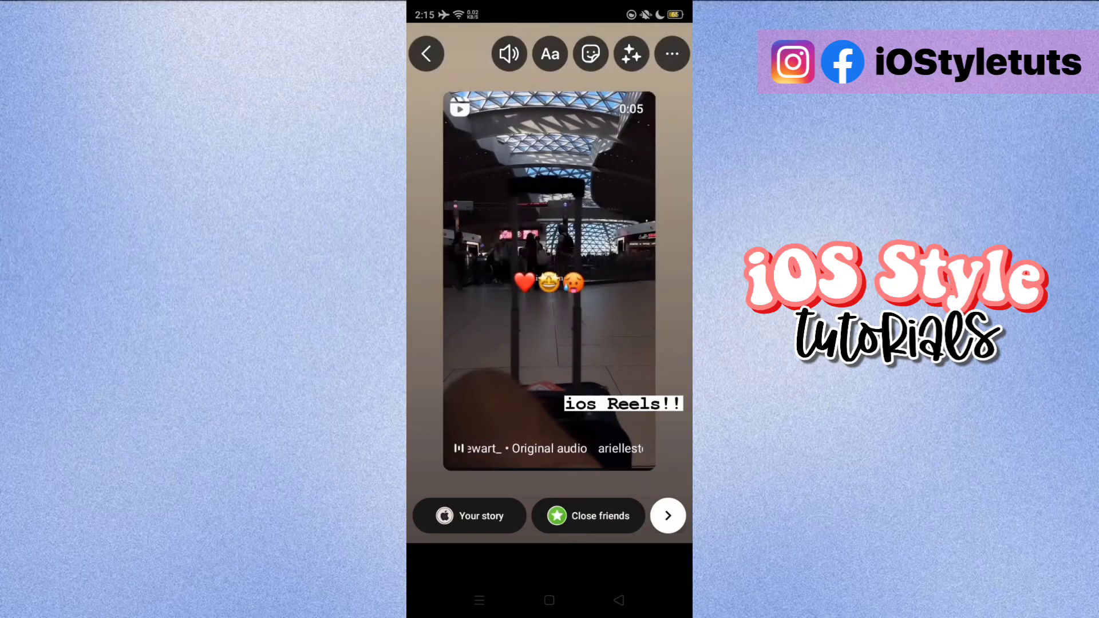
drag(560, 280, 613, 391)
drag(675, 295, 681, 279)
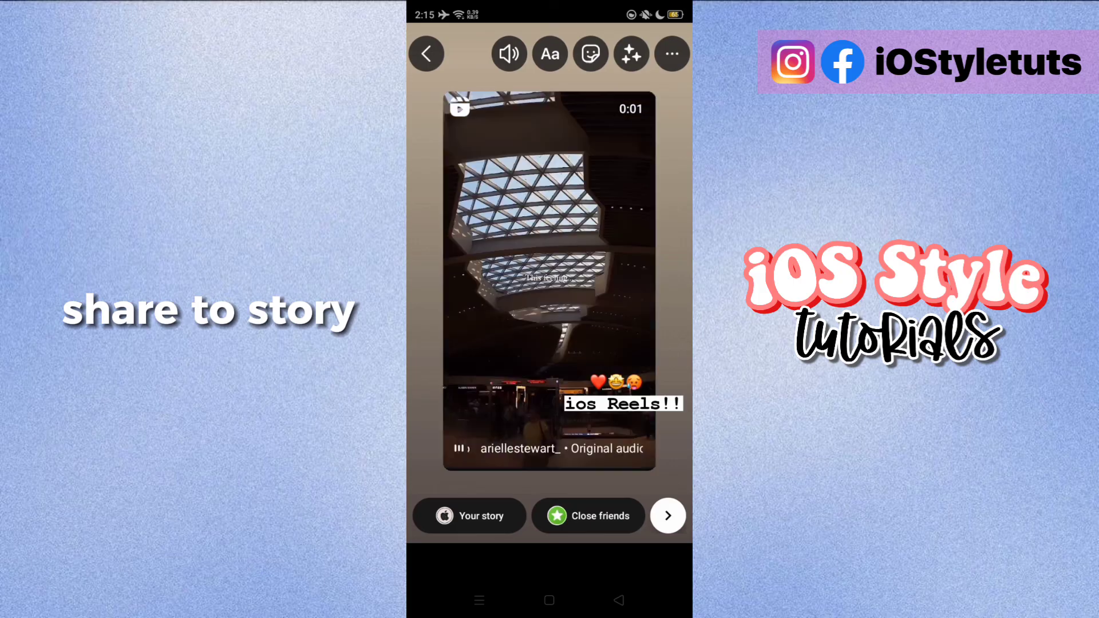
- Share the reel story to Close friends, then view it and the earlier green story
click(583, 524)
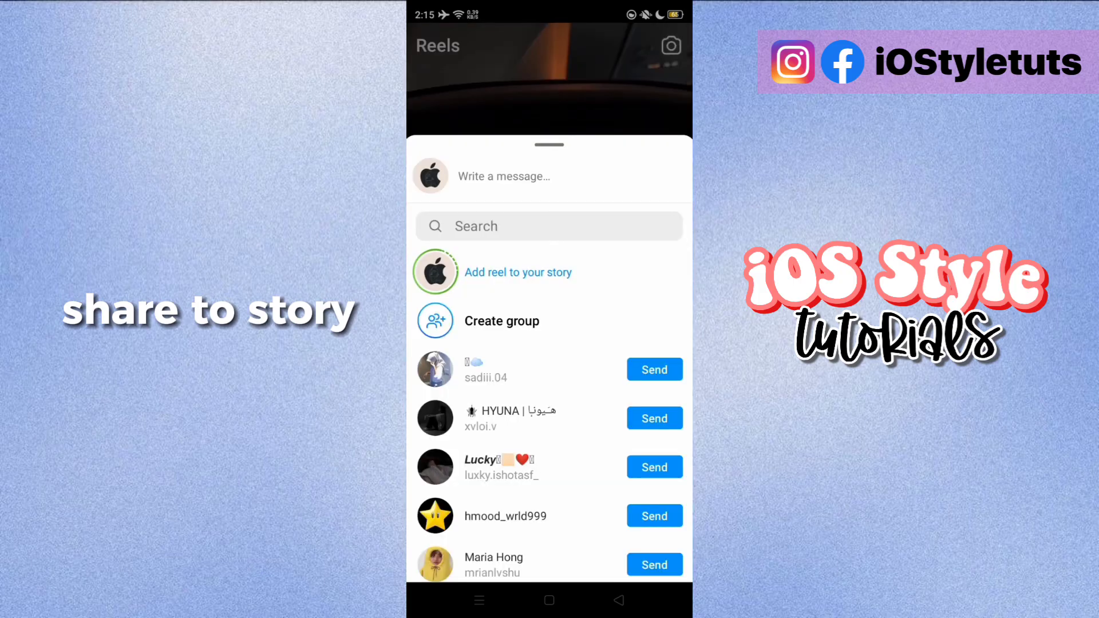
click(456, 117)
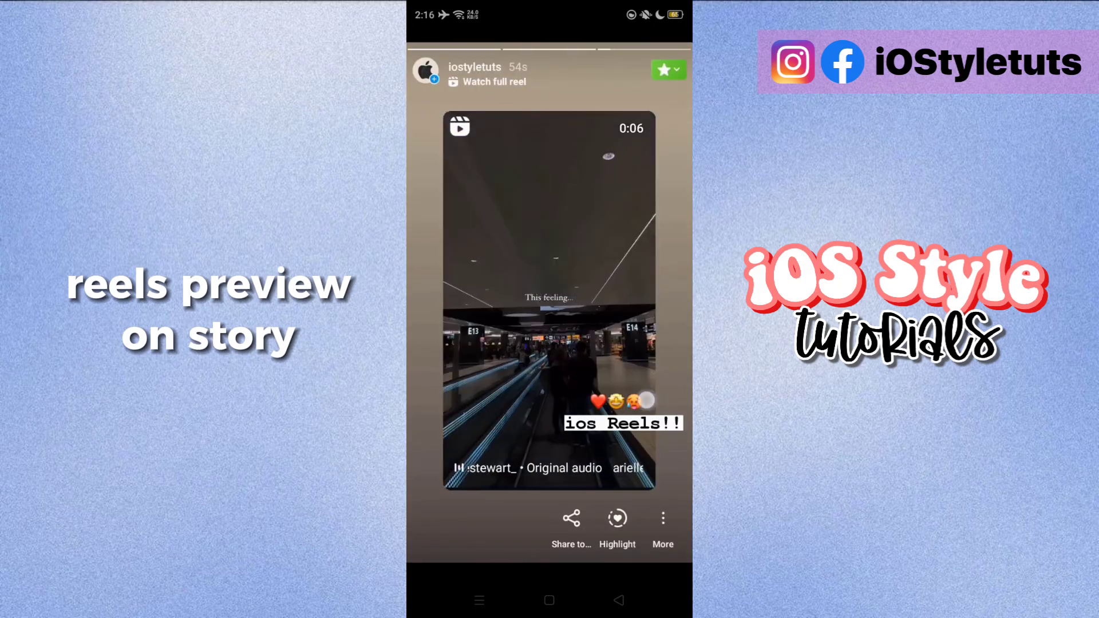
click(441, 286)
click(672, 377)
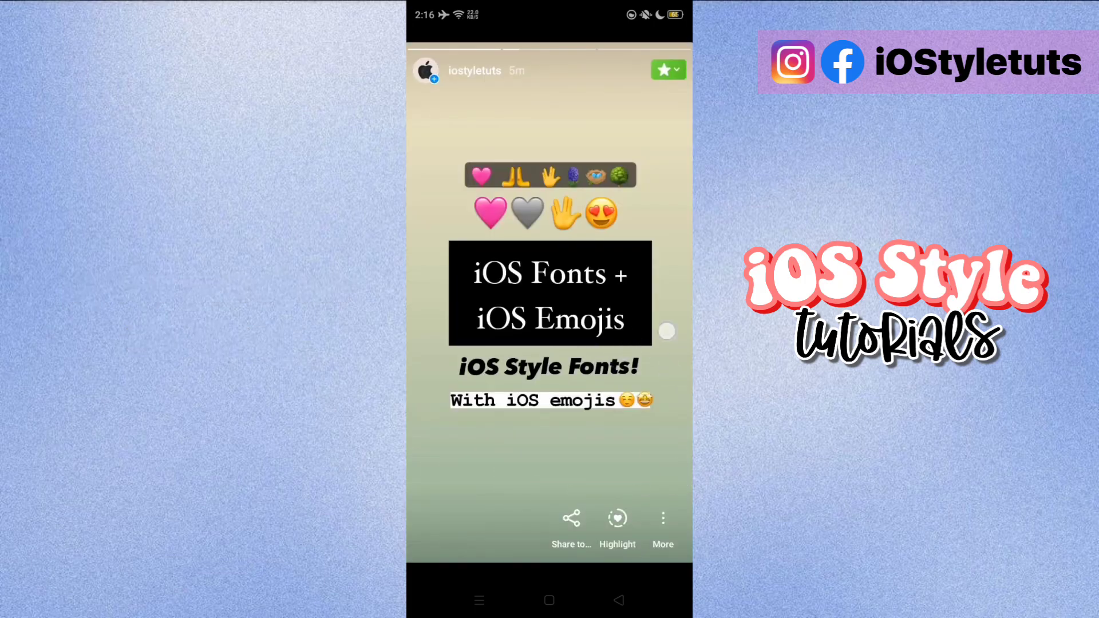